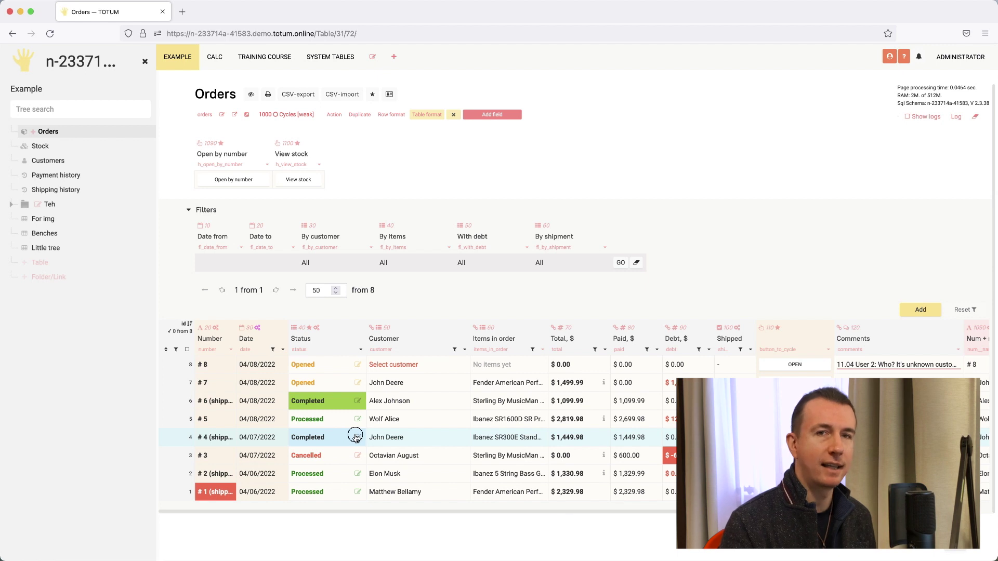
- Start editing order #4's status, cancel it, and select the order's items cell
{"action": "left_click", "coordinate": [358, 437]}
{"action": "left_click", "coordinate": [327, 414]}
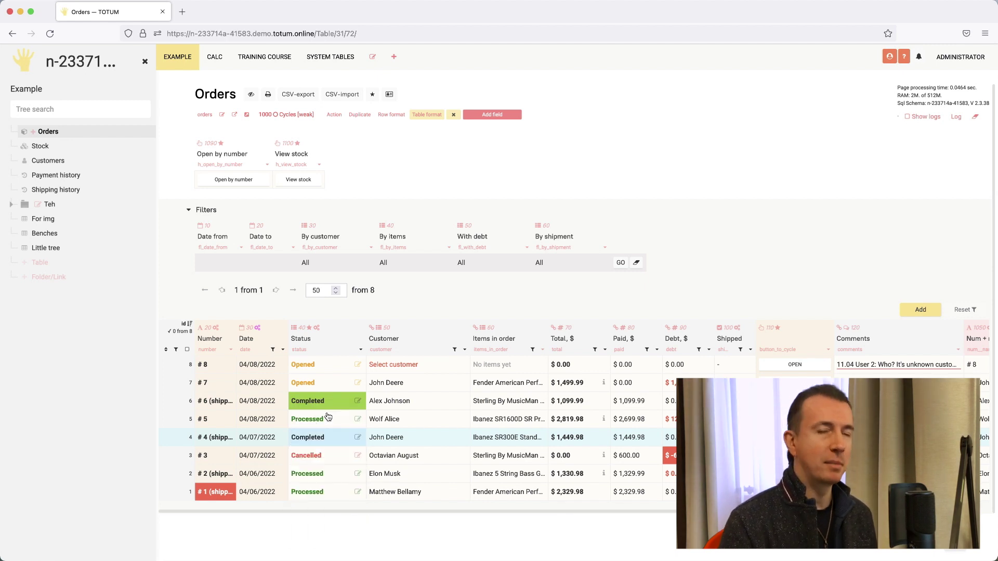
{"action": "left_click", "coordinate": [511, 438]}
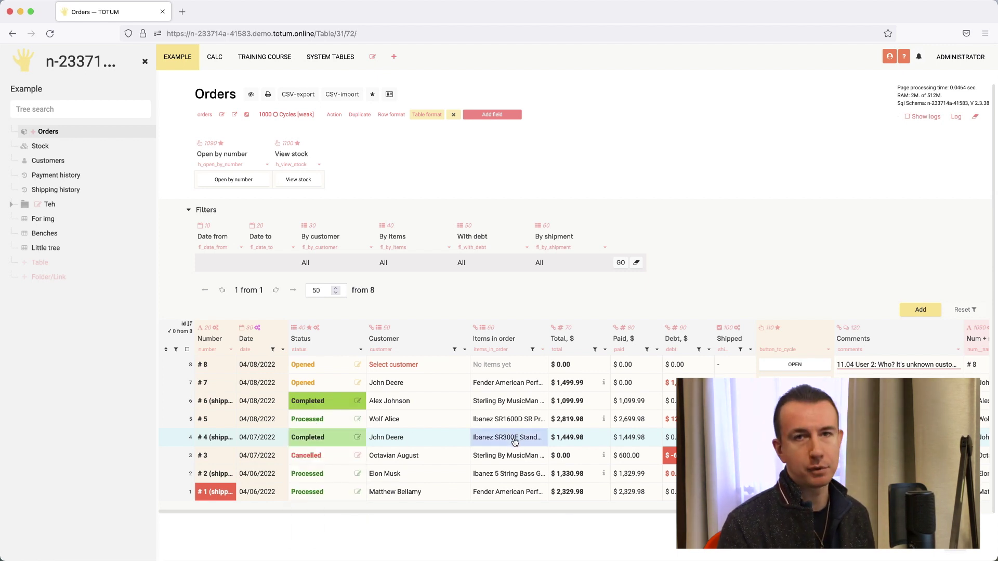
- Create a new table and replace its default title with 'Item'
{"action": "left_click", "coordinate": [47, 266]}
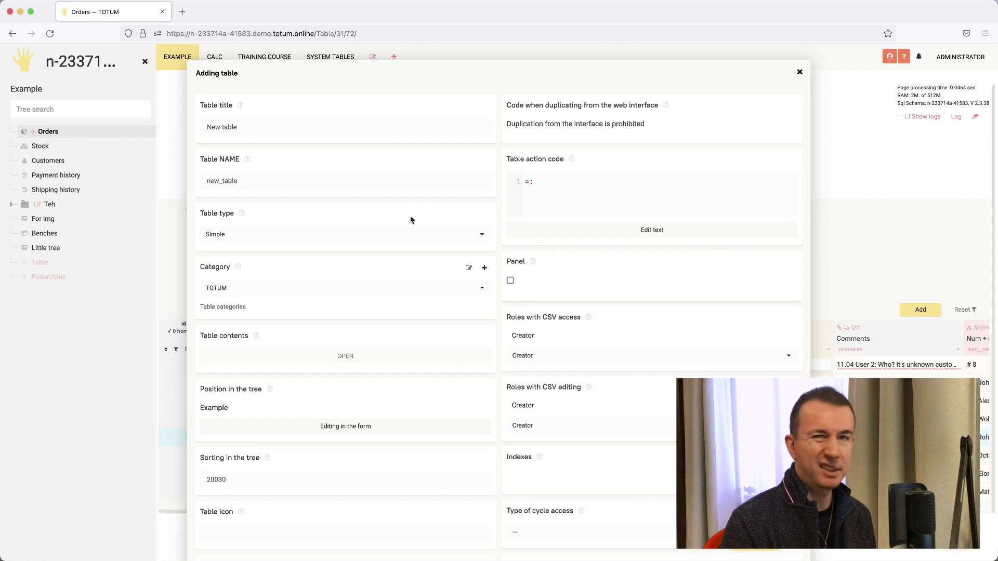
{"action": "left_click", "coordinate": [260, 125]}
{"action": "type", "text": "Item"}
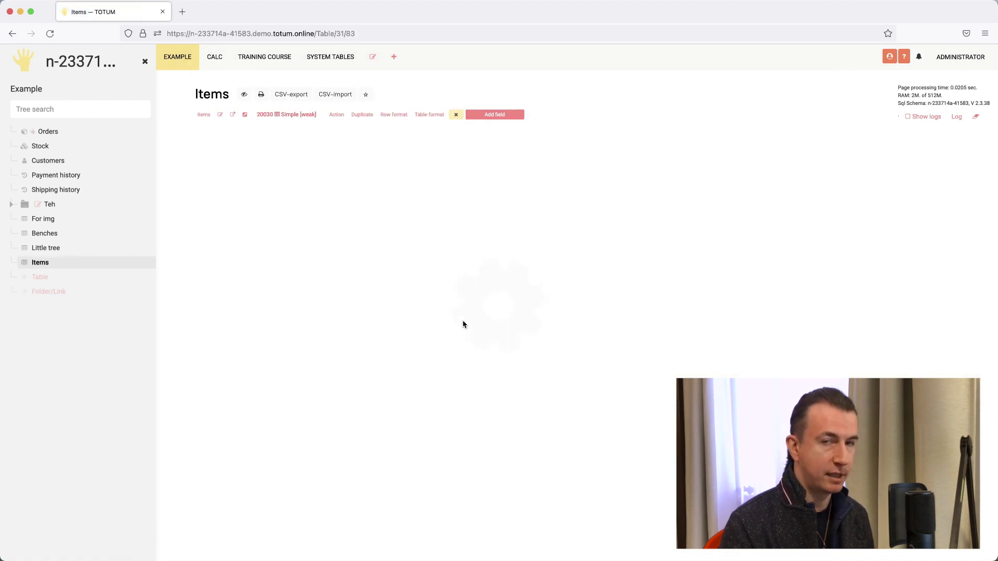
- Add a String field titled Name with a width of 300 and save it
{"action": "left_click", "coordinate": [497, 115]}
{"action": "type", "text": "Name"}
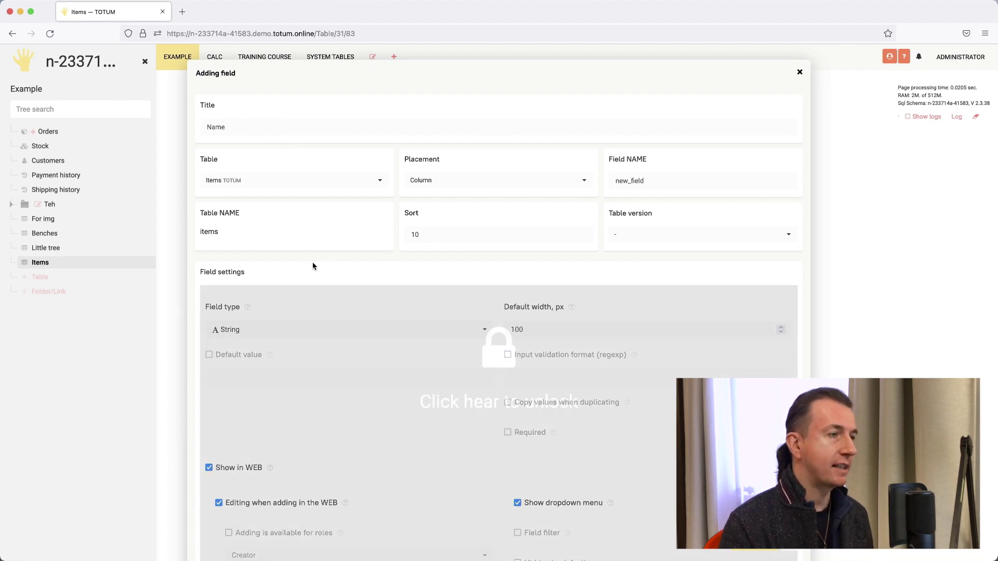
{"action": "left_click", "coordinate": [352, 302]}
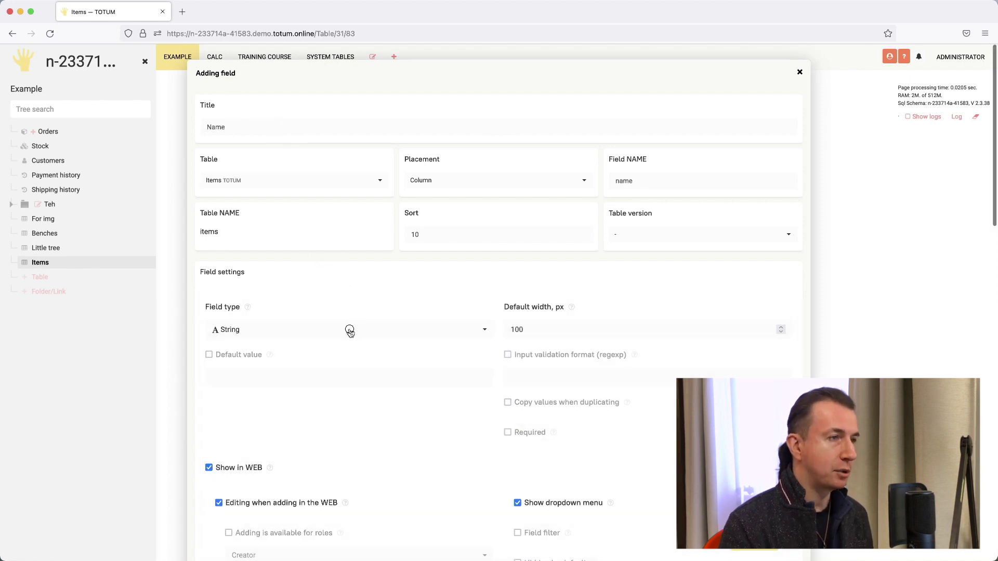
{"action": "left_click", "coordinate": [348, 330]}
{"action": "left_click", "coordinate": [262, 346]}
{"action": "double_click", "coordinate": [532, 329]}
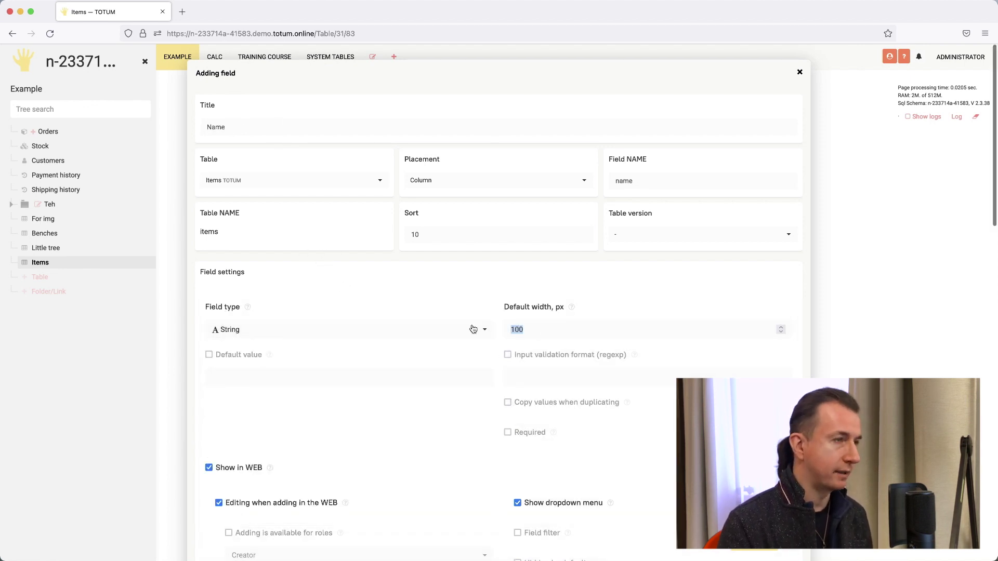
{"action": "type", "text": "3"}
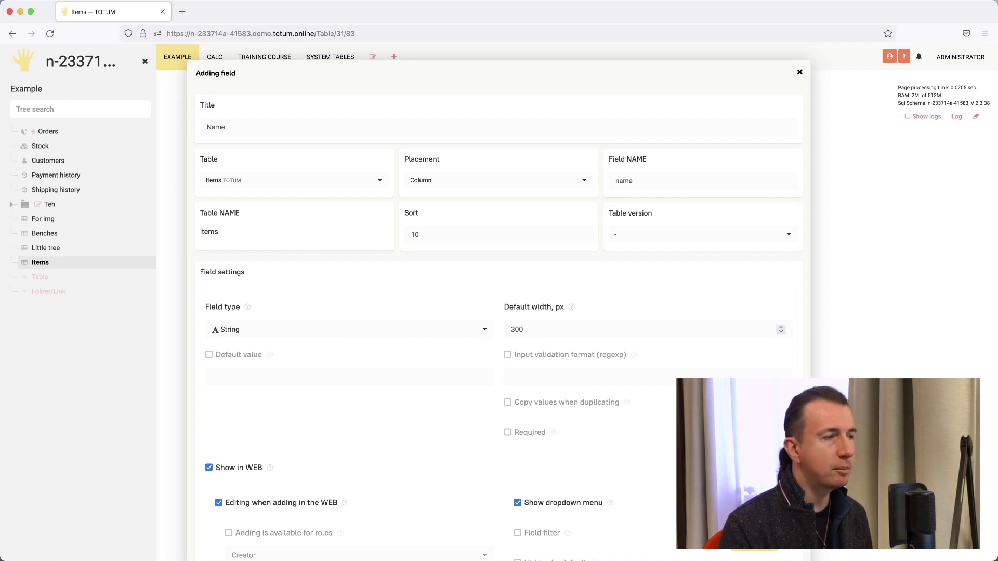
{"action": "key", "text": "super+s"}
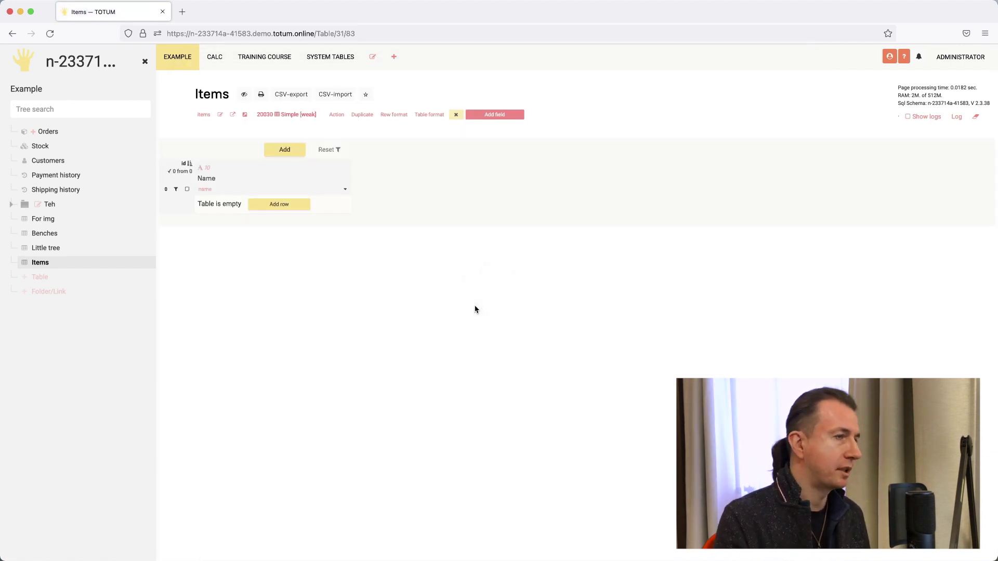
- Insert a new Number field titled Price after the Name column
{"action": "left_click", "coordinate": [341, 190]}
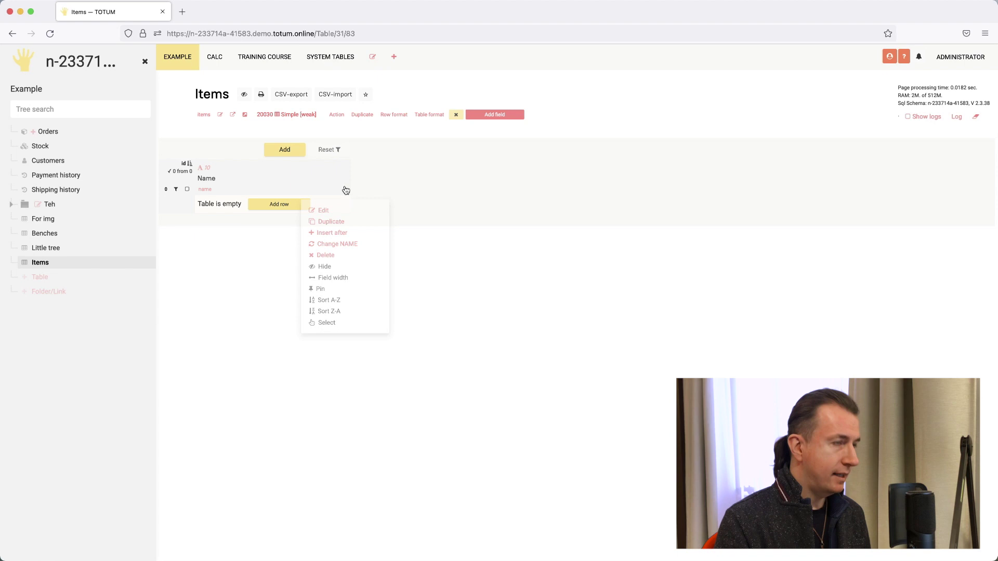
{"action": "left_click", "coordinate": [333, 232]}
{"action": "left_click", "coordinate": [260, 128]}
{"action": "type", "text": "Price"}
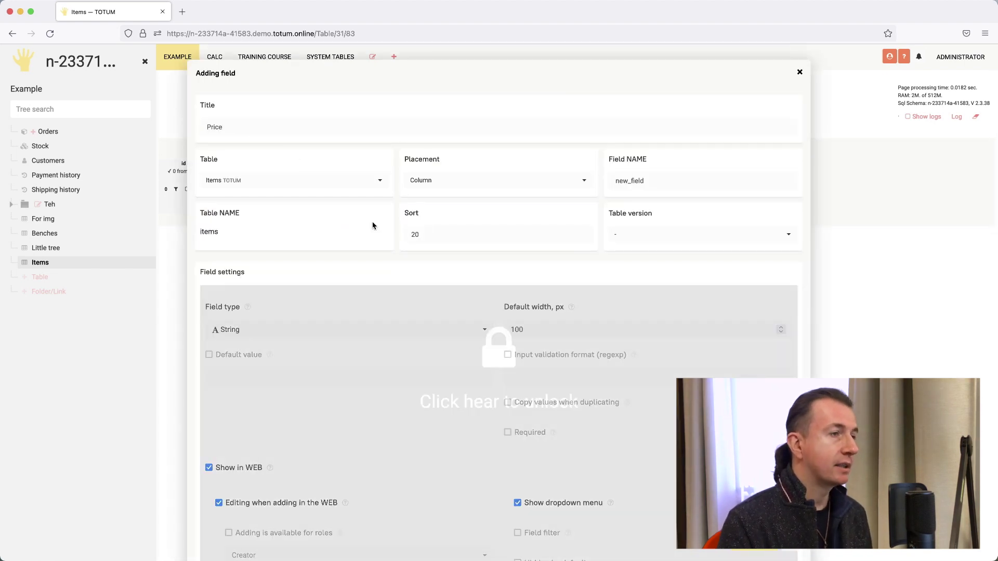
{"action": "left_click", "coordinate": [370, 287]}
{"action": "left_click", "coordinate": [292, 329]}
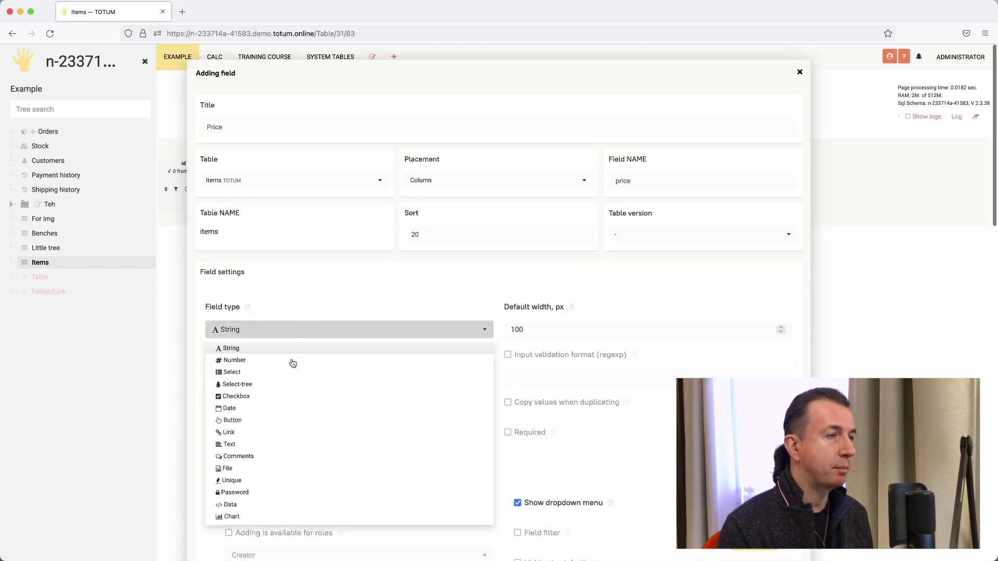
{"action": "left_click", "coordinate": [244, 361]}
- Give Price a $ unit before the value, money format and 2 decimals, then save
{"action": "left_click", "coordinate": [540, 354]}
{"action": "left_click", "coordinate": [537, 375]}
{"action": "type", "text": "$"}
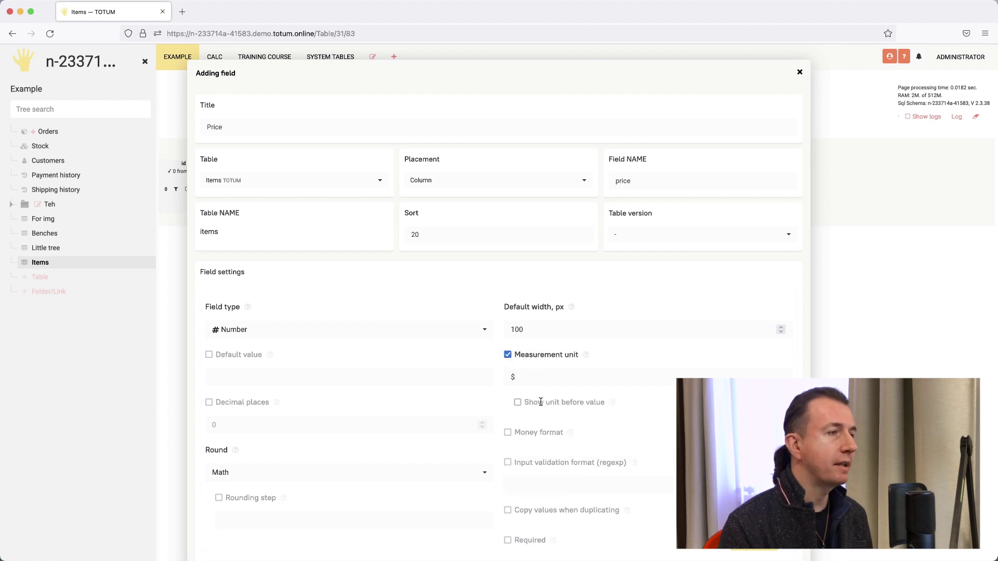
{"action": "left_click", "coordinate": [541, 402]}
{"action": "left_click", "coordinate": [538, 433]}
{"action": "left_click", "coordinate": [242, 402]}
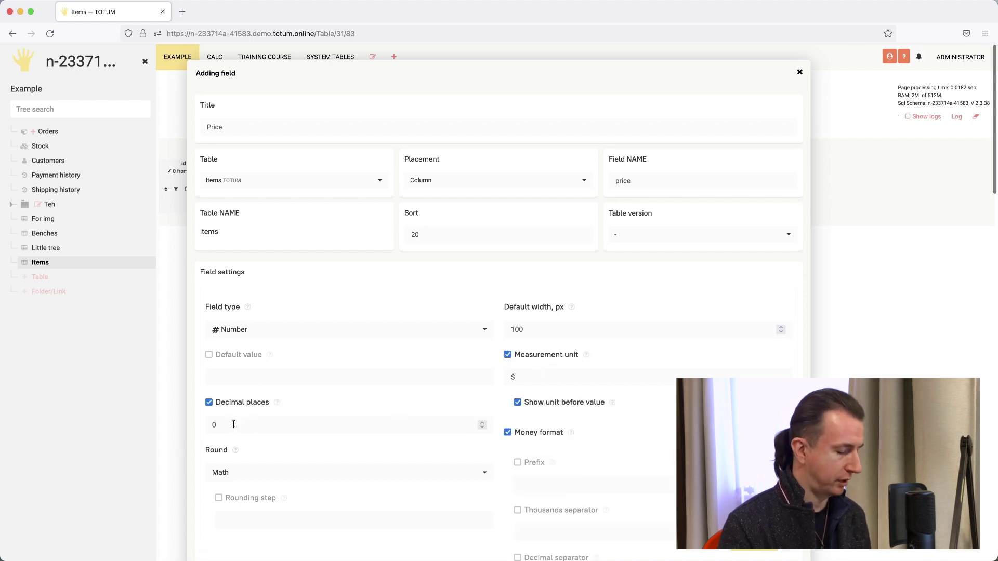
{"action": "left_click_drag", "start_coordinate": [232, 425], "coordinate": [190, 420]}
{"action": "type", "text": "2"}
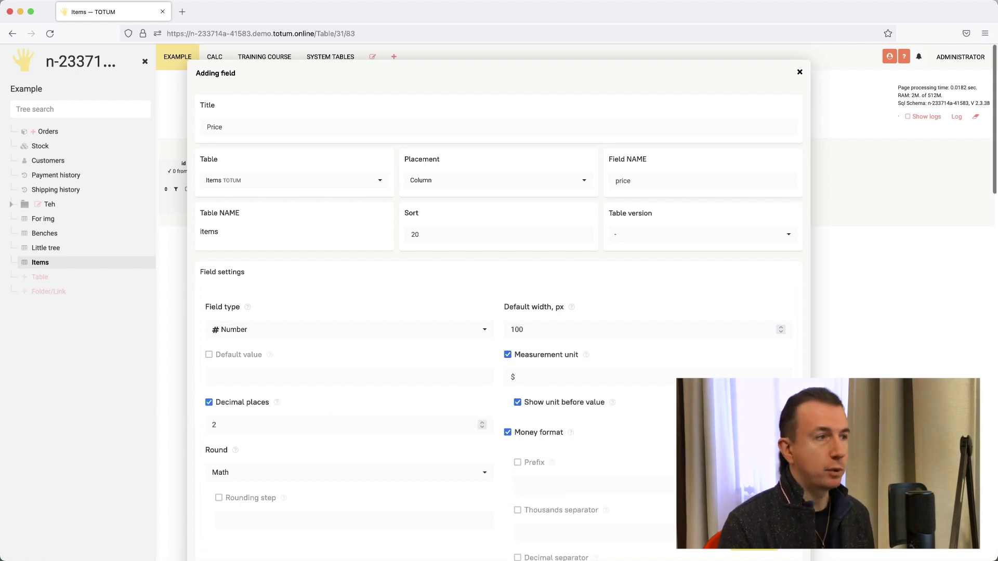
{"action": "key", "text": "super+s"}
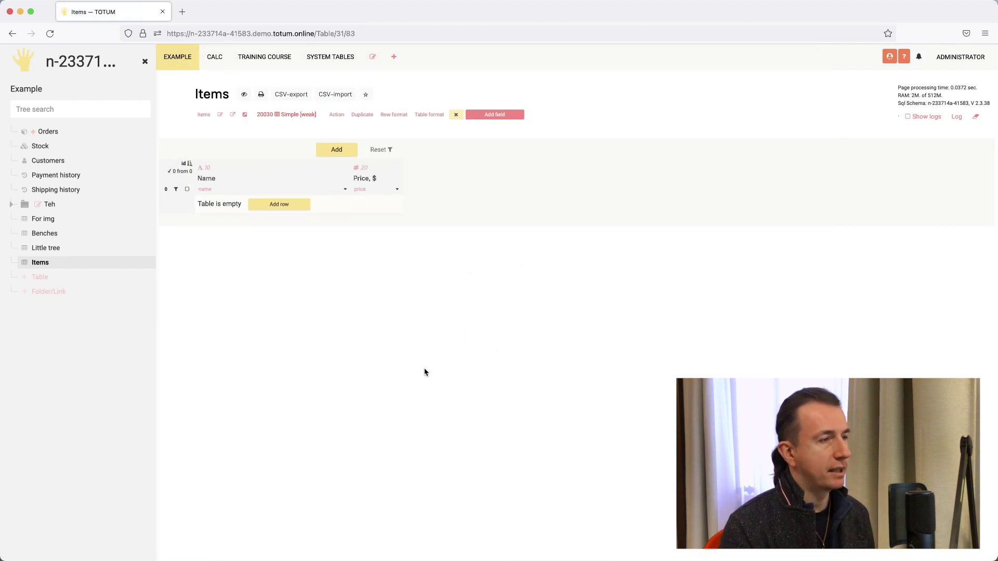
- Insert a Quantity number field after Price with the unit pcs
{"action": "left_click", "coordinate": [399, 191]}
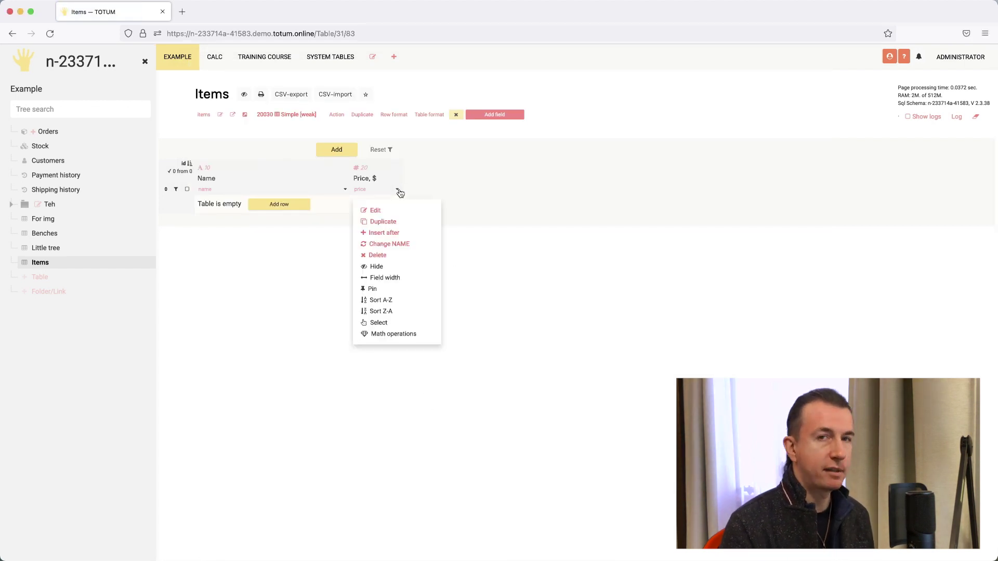
{"action": "left_click", "coordinate": [390, 233]}
{"action": "type", "text": "Quantity"}
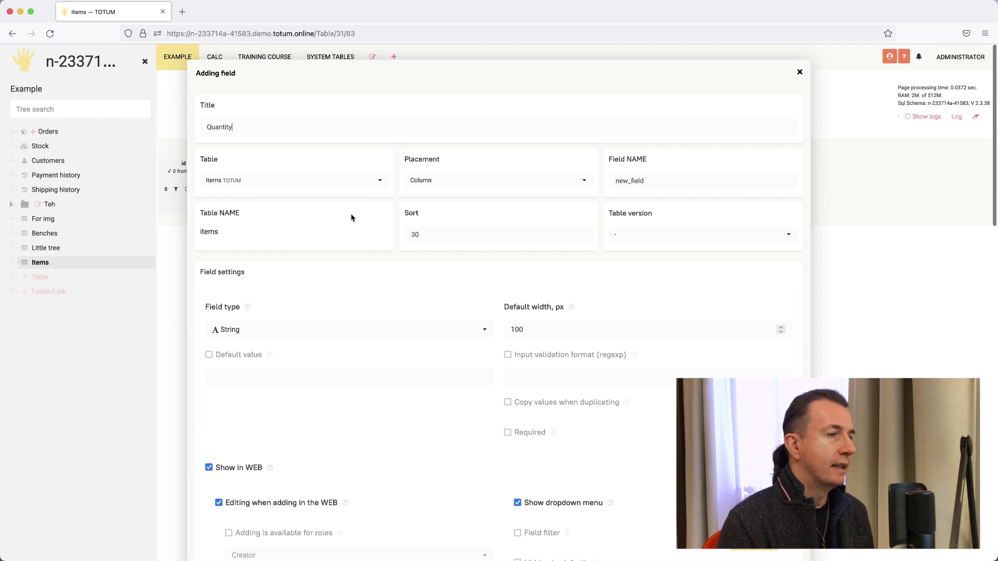
{"action": "left_click", "coordinate": [287, 329]}
{"action": "left_click", "coordinate": [257, 361]}
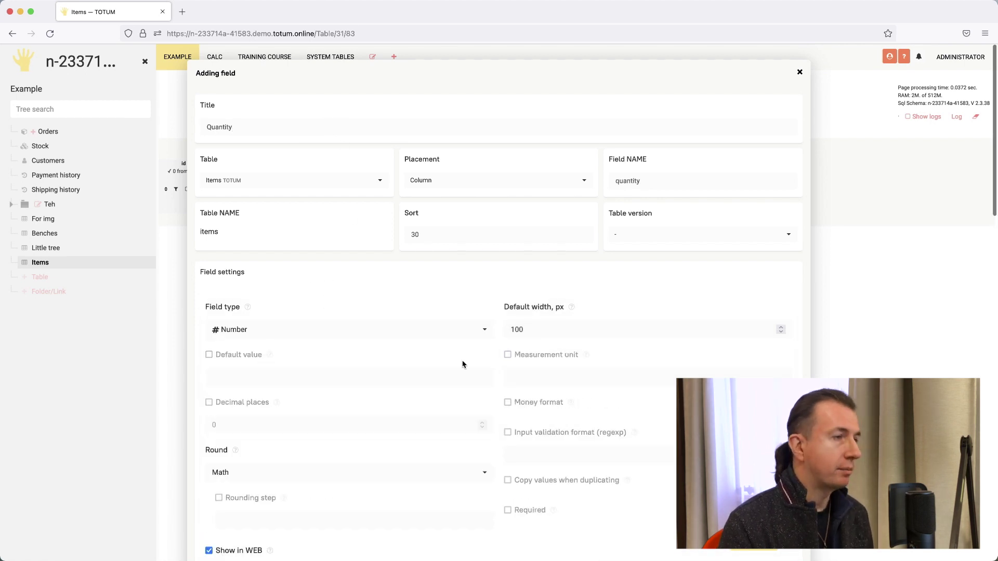
{"action": "left_click", "coordinate": [529, 354]}
{"action": "type", "text": "pcs"}
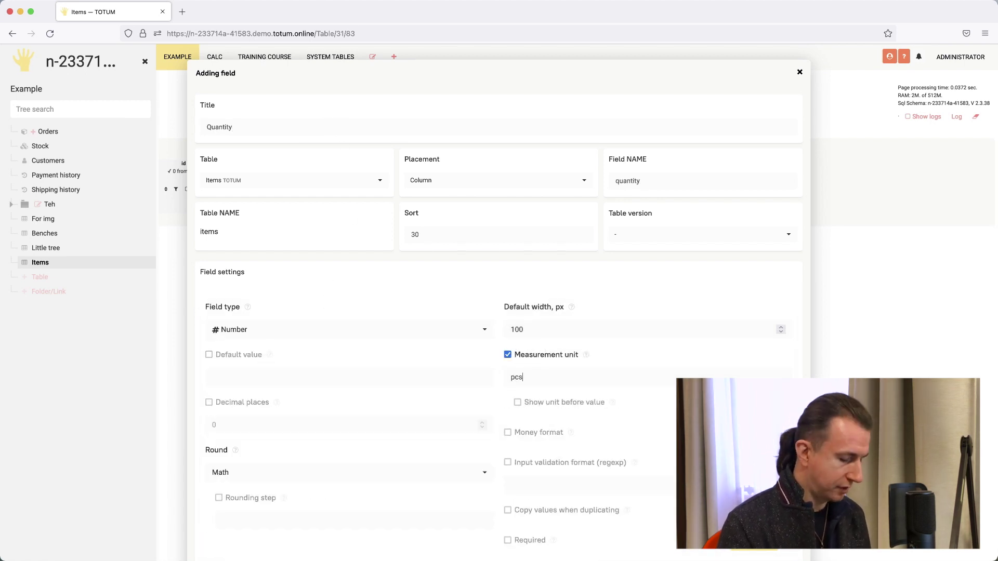
{"action": "key", "text": "Return"}
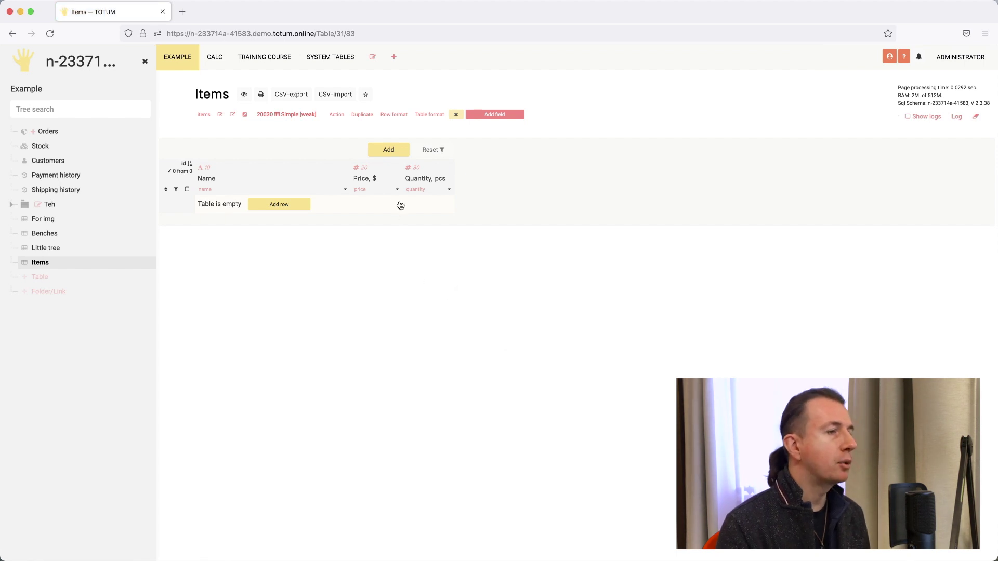
- Duplicate Price as a field titled Sum, named sum, with sort position 40
{"action": "left_click", "coordinate": [397, 189]}
{"action": "left_click", "coordinate": [384, 222]}
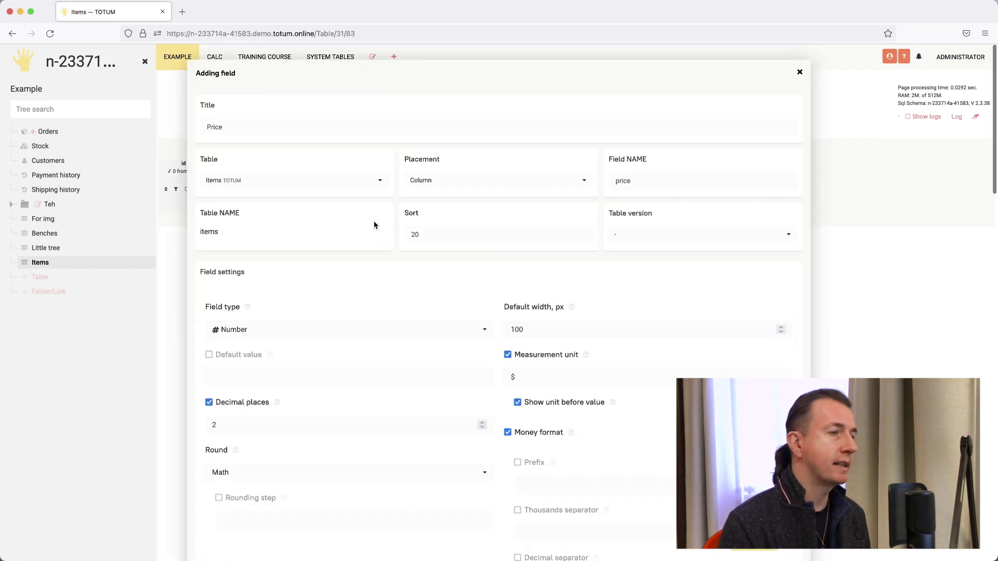
{"action": "double_click", "coordinate": [431, 237]}
{"action": "type", "text": "4"}
{"action": "double_click", "coordinate": [254, 130]}
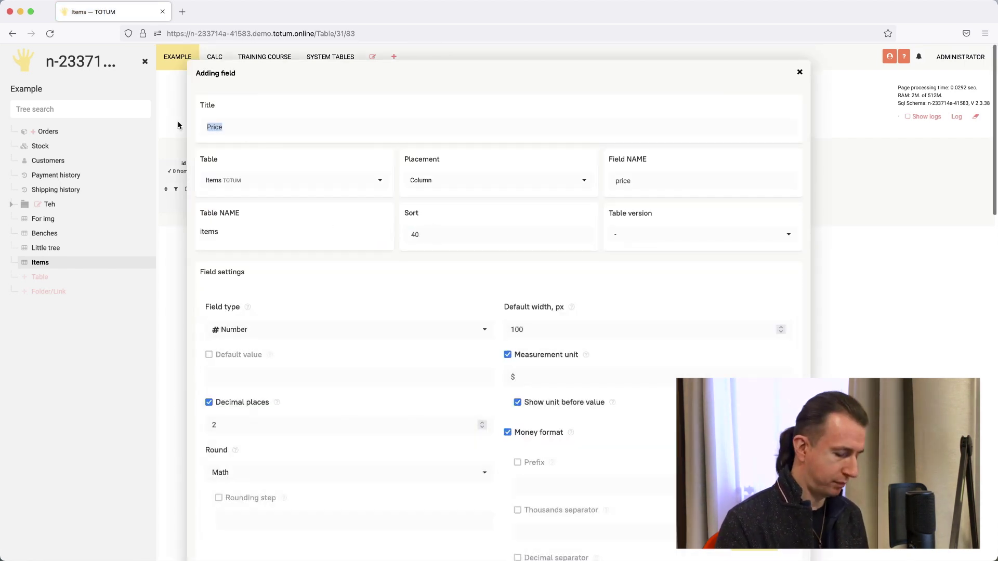
{"action": "type", "text": "Sum"}
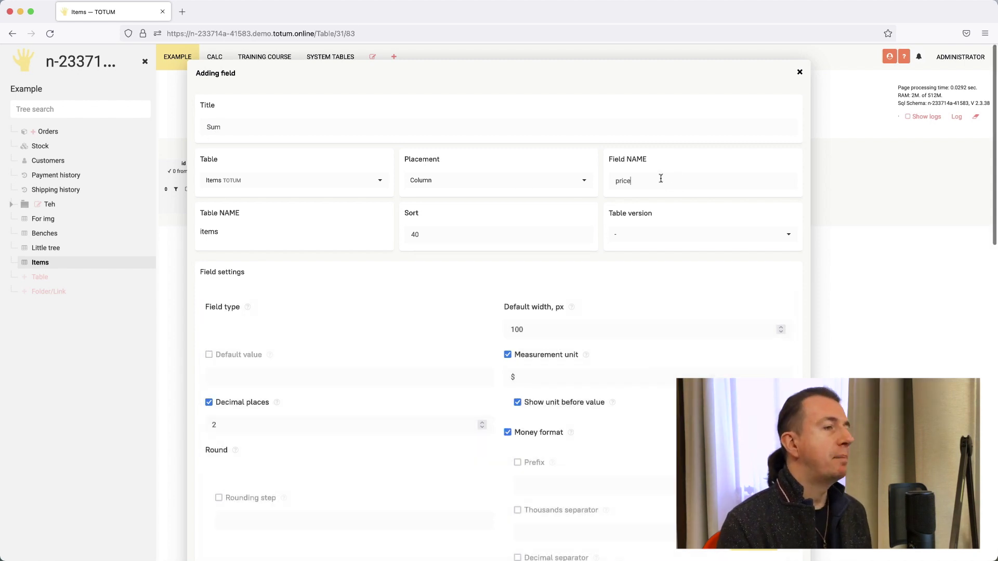
{"action": "double_click", "coordinate": [658, 178]}
{"action": "type", "text": "sum"}
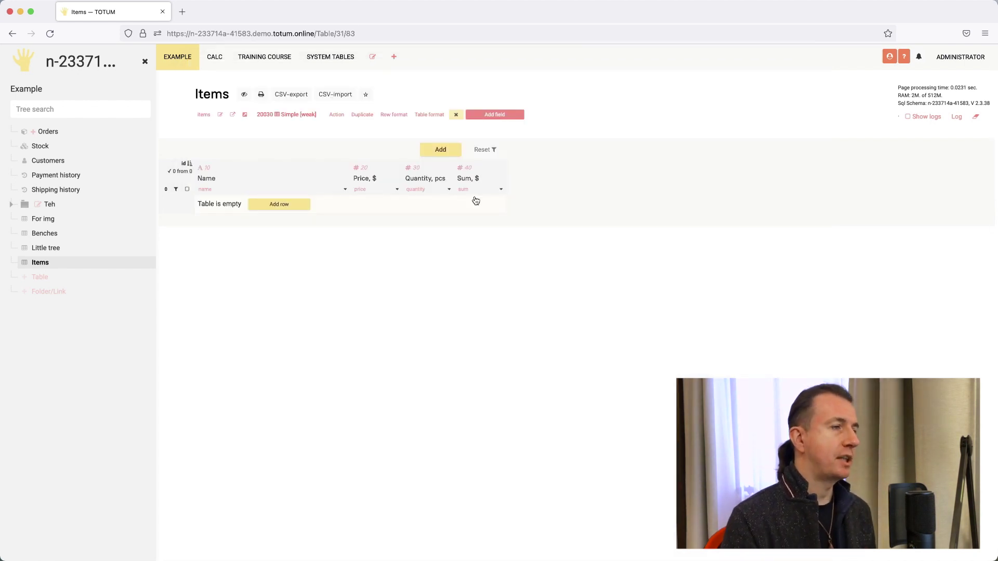
{"action": "mouse_move", "coordinate": [482, 182]}
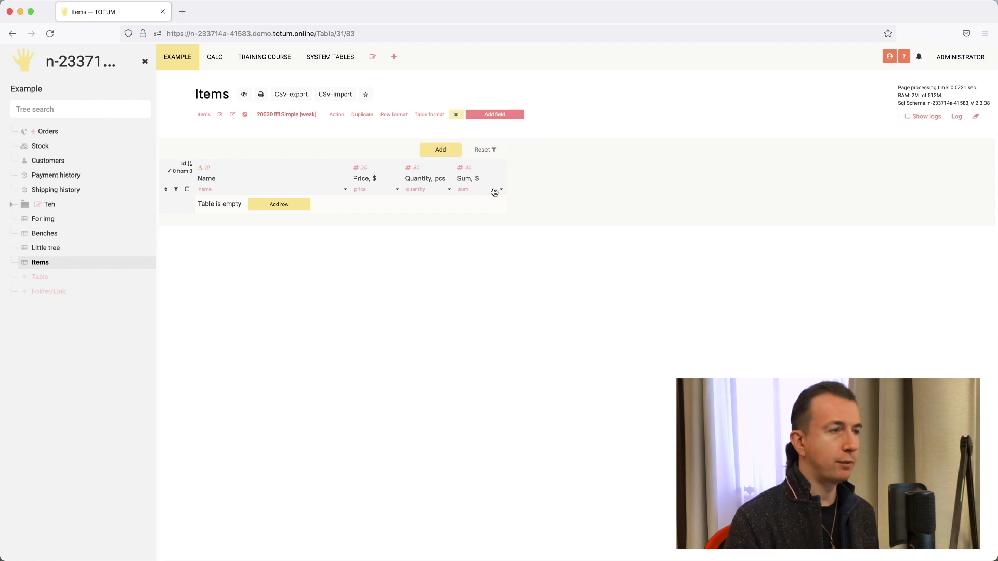
- Enter the Sum column code '= : #price * #quantity' using the field suggestions
{"action": "left_click", "coordinate": [439, 146]}
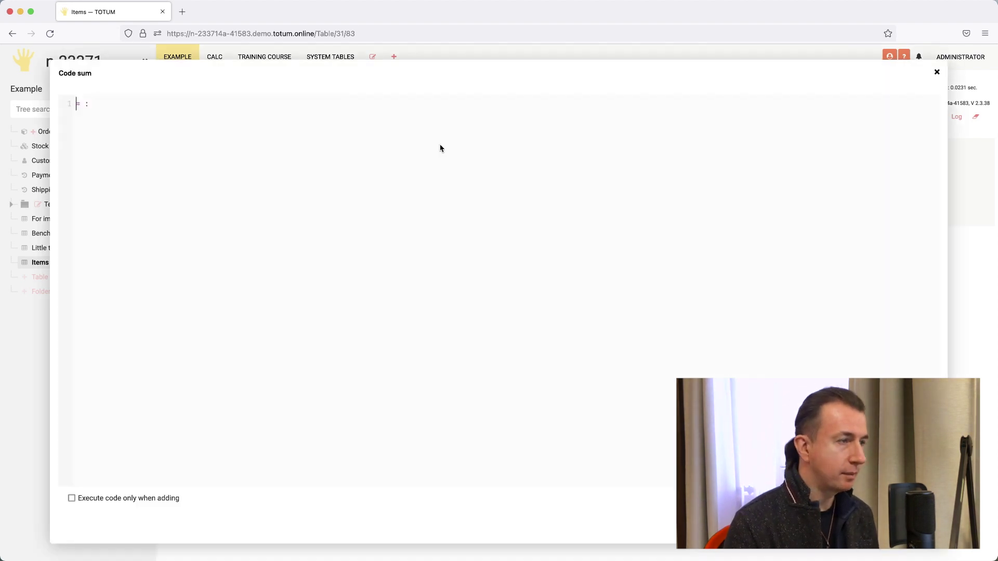
{"action": "left_click", "coordinate": [267, 119]}
{"action": "type", "text": "#p"}
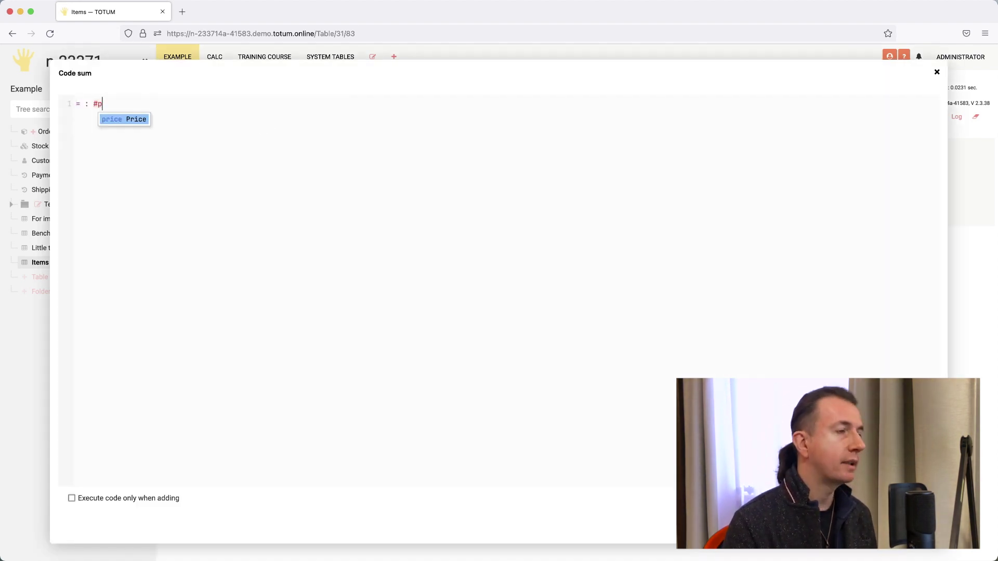
{"action": "type", "text": "r"}
{"action": "key", "text": "Return"}
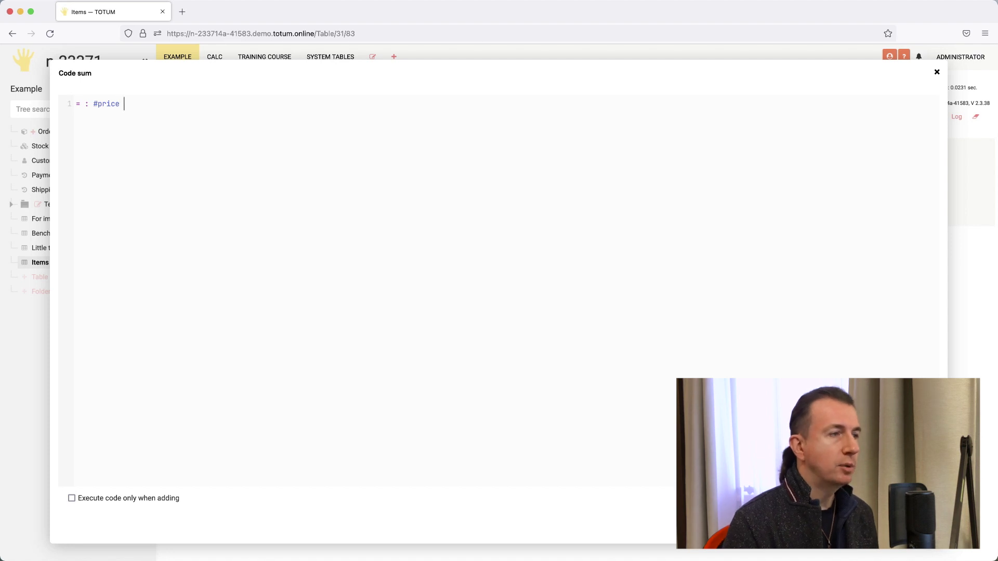
{"action": "type", "text": "* #q"}
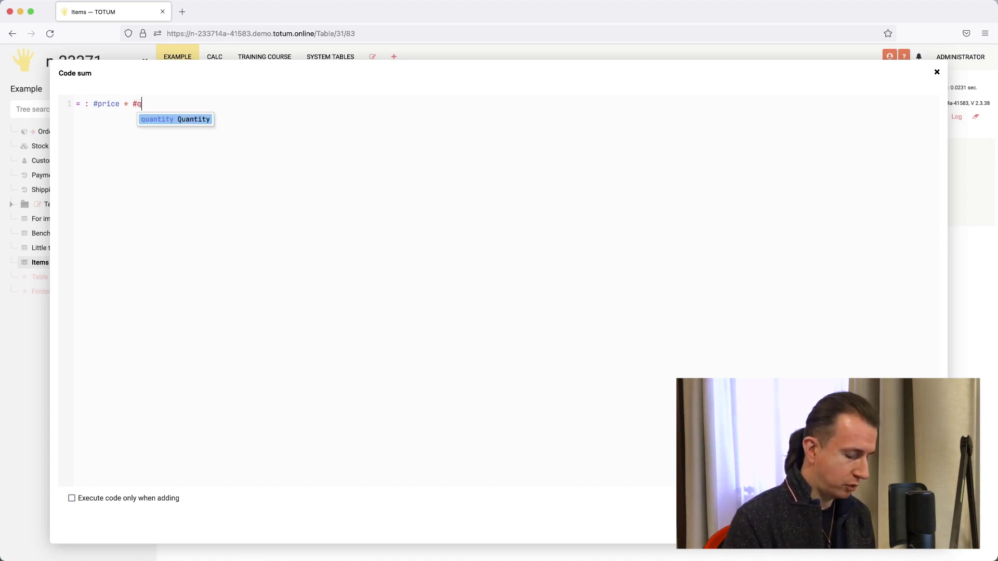
{"action": "key", "text": "Return"}
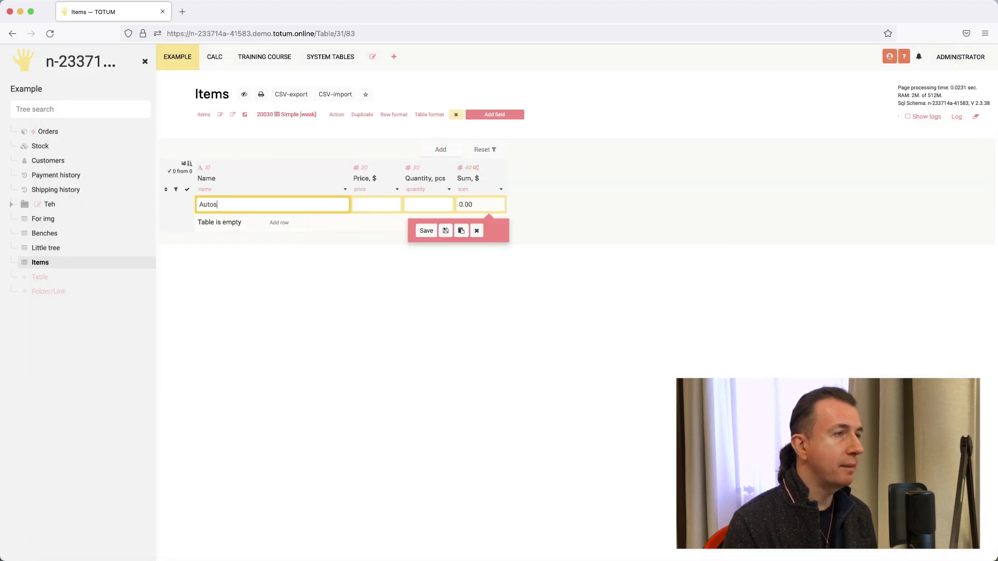
- Save Autos with price 10000 and quantity 3, then save the Planes row
{"action": "type", "text": "10000"}
{"action": "key", "text": "Tab"}
{"action": "type", "text": "3"}
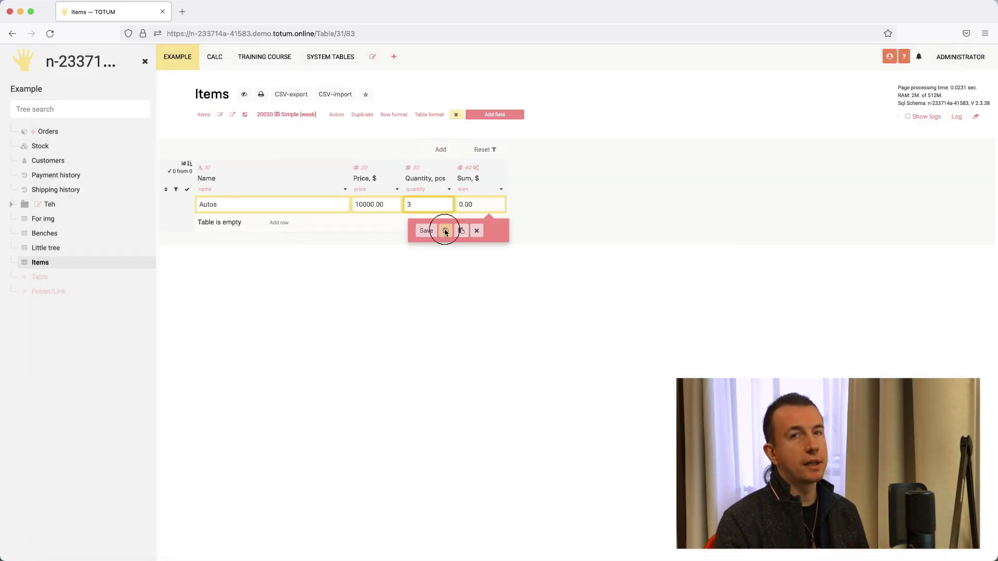
{"action": "key", "text": "Tab"}
{"action": "left_click", "coordinate": [446, 231]}
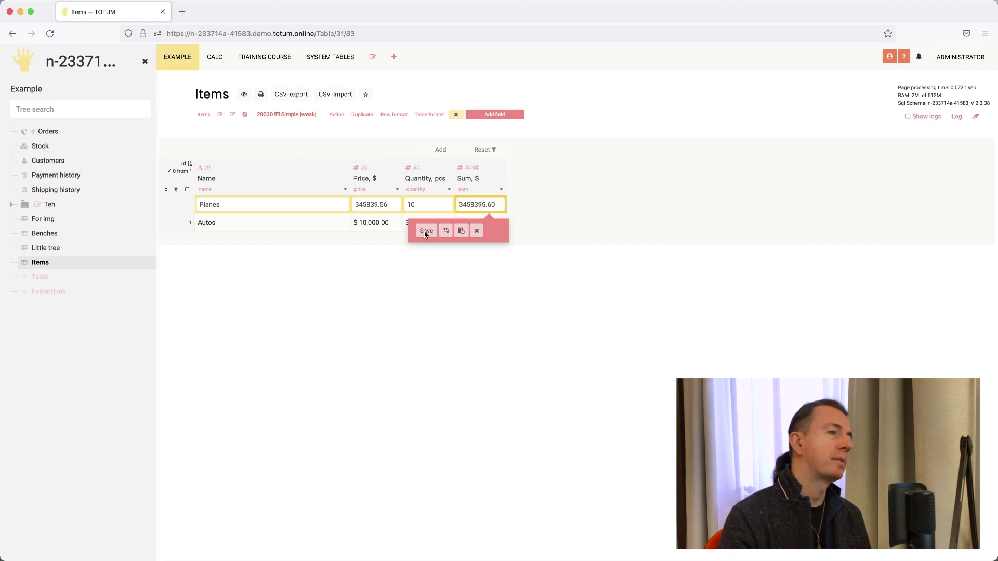
{"action": "left_click", "coordinate": [425, 230]}
- Add a Trucks row with price 349089 and quantity 2, then select the sums
{"action": "left_click", "coordinate": [440, 150]}
{"action": "type", "text": "Trucks"}
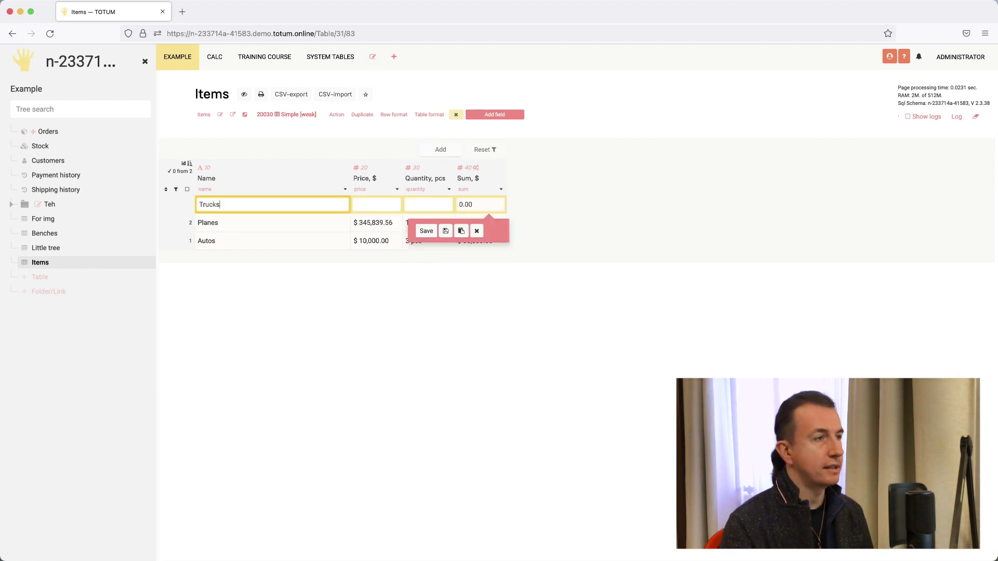
{"action": "key", "text": "Tab"}
{"action": "type", "text": "349089"}
{"action": "key", "text": "Tab"}
{"action": "type", "text": "2"}
{"action": "left_click", "coordinate": [426, 231]}
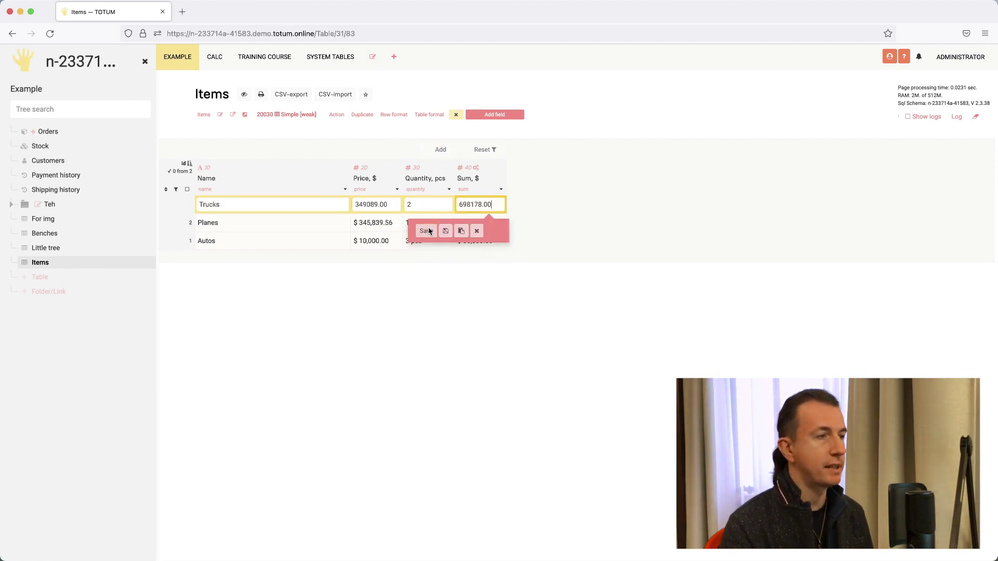
{"action": "left_click", "coordinate": [489, 204]}
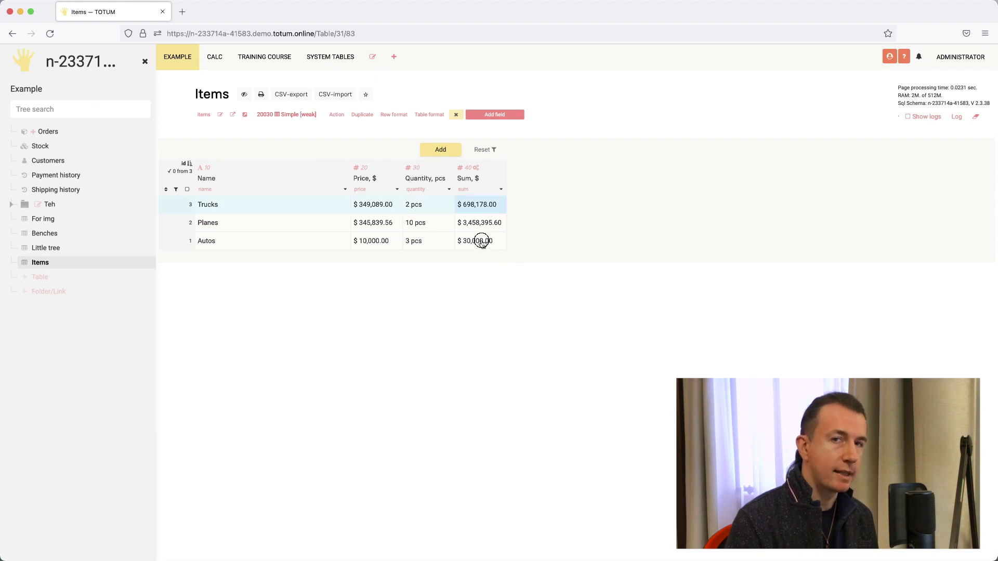
{"action": "left_click", "coordinate": [481, 240], "text": "shift"}
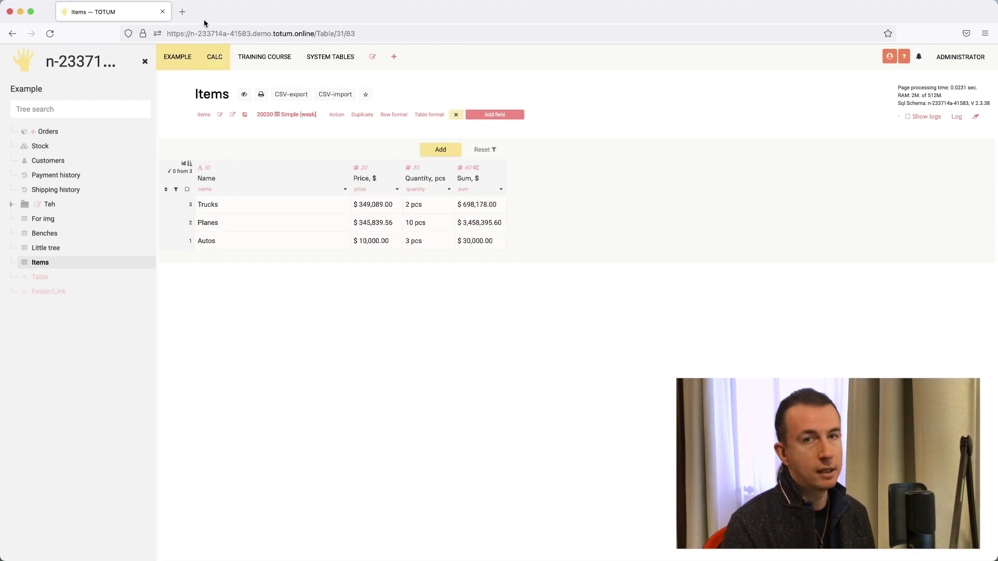
- Open the totum.online documentation in a new tab, then return to the Items tab
{"action": "left_click", "coordinate": [181, 12]}
{"action": "type", "text": "totum.online"}
{"action": "key", "text": "Return"}
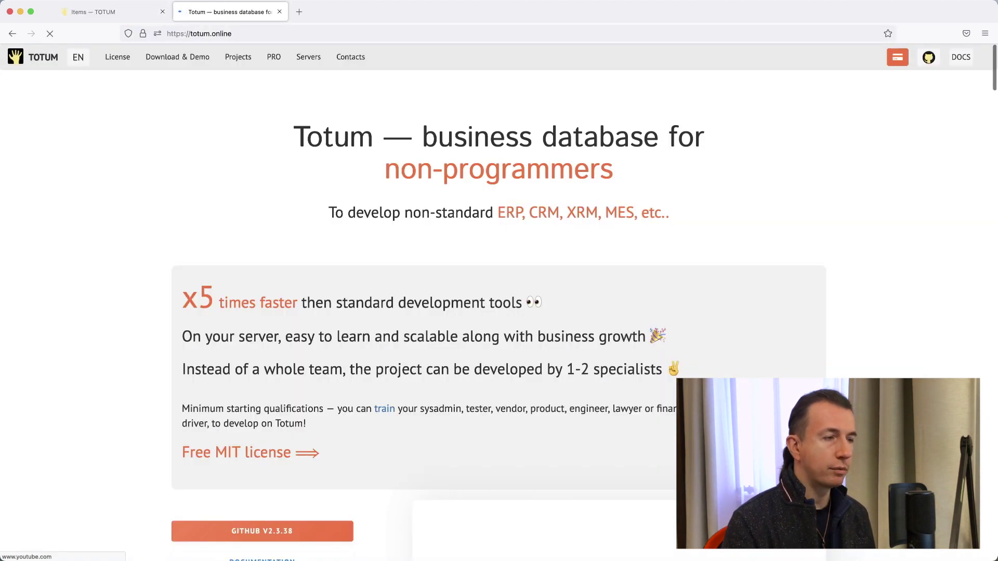
{"action": "scroll", "coordinate": [508, 205], "scroll_direction": "down", "scroll_amount": 3}
{"action": "left_click", "coordinate": [315, 403]}
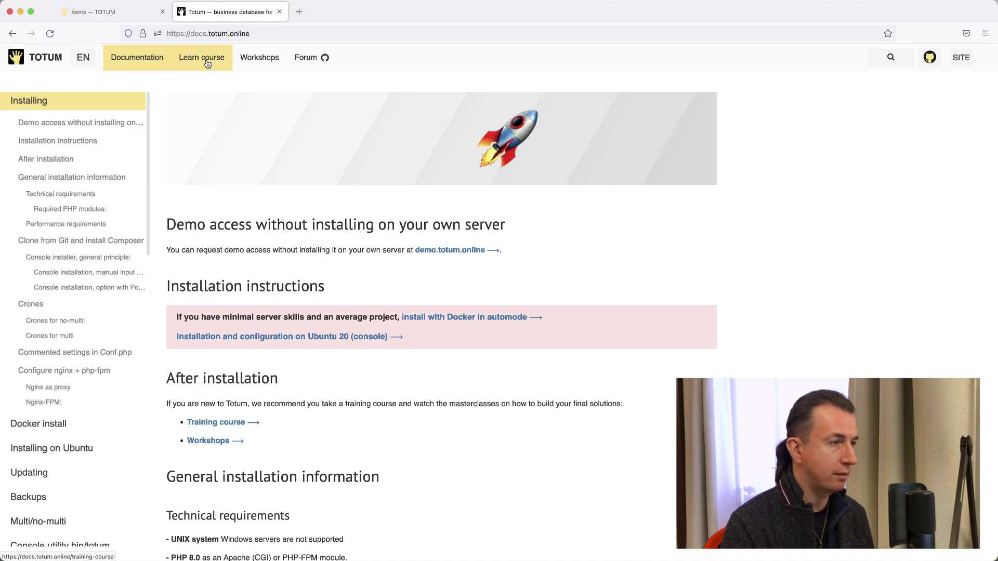
{"action": "left_click", "coordinate": [106, 13]}
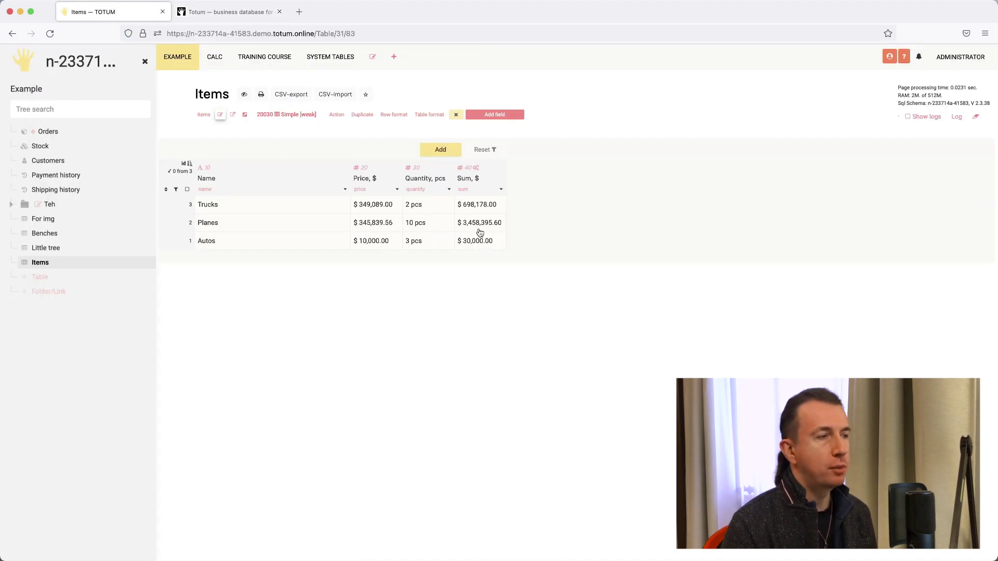
- Duplicate the Sum field as Count, change its sort value, and clear the copied formula
{"action": "left_click", "coordinate": [502, 191]}
{"action": "left_click", "coordinate": [487, 223]}
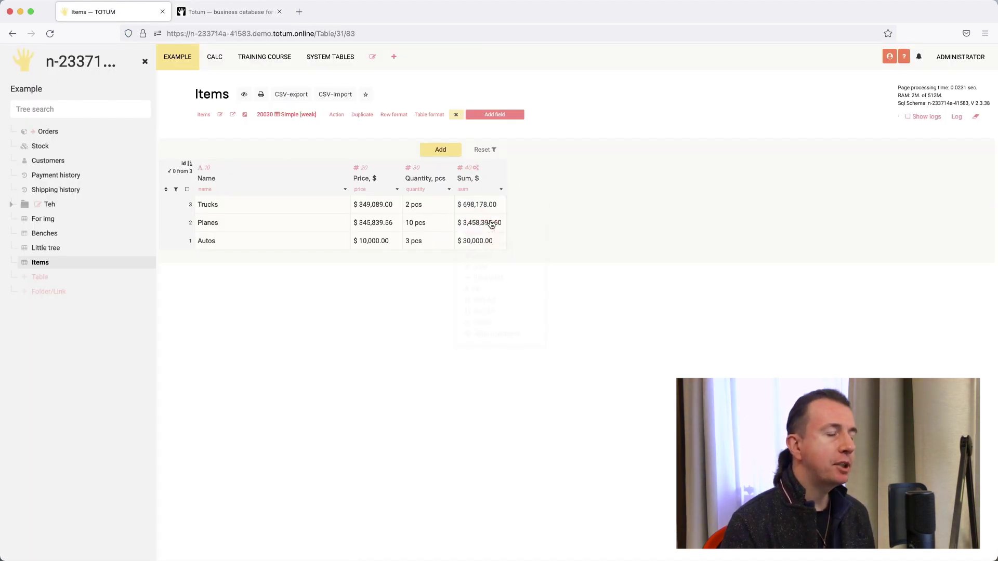
{"action": "double_click", "coordinate": [245, 127]}
{"action": "type", "text": "Count"}
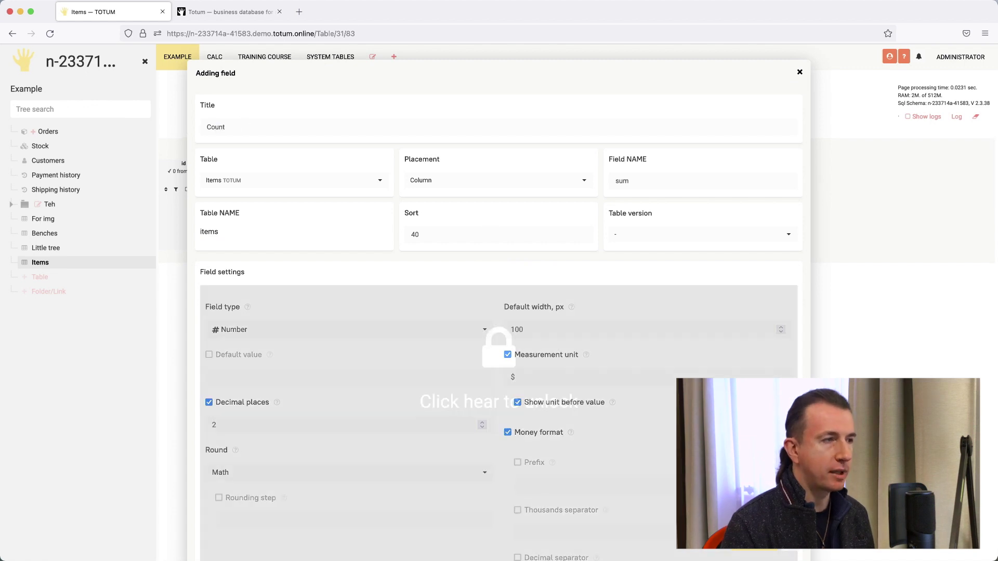
{"action": "left_click_drag", "start_coordinate": [454, 234], "coordinate": [391, 235]}
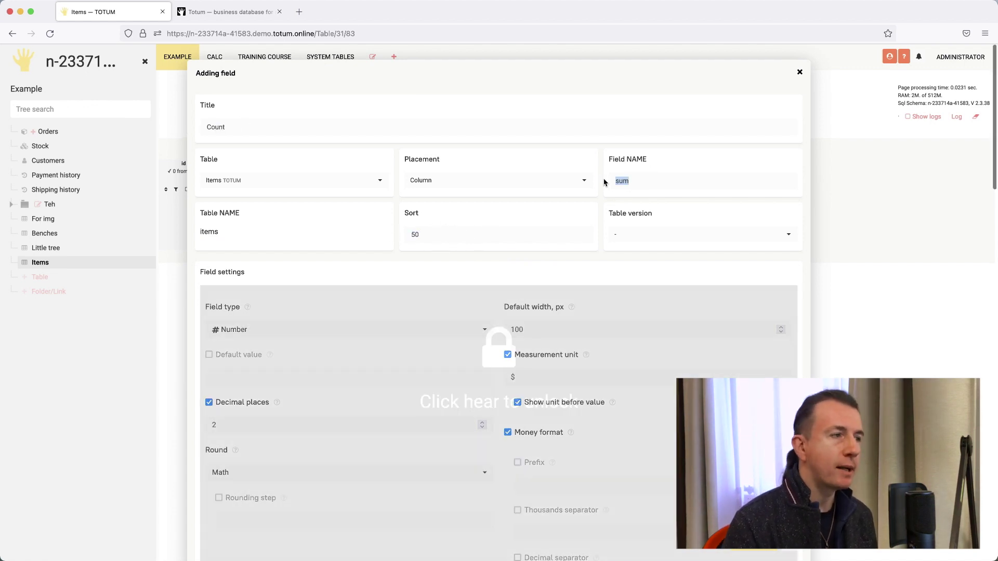
{"action": "scroll", "coordinate": [517, 403], "scroll_direction": "down", "scroll_amount": 15}
{"action": "scroll", "coordinate": [516, 403], "scroll_direction": "down", "scroll_amount": 2}
{"action": "left_click_drag", "start_coordinate": [319, 279], "coordinate": [241, 279]}
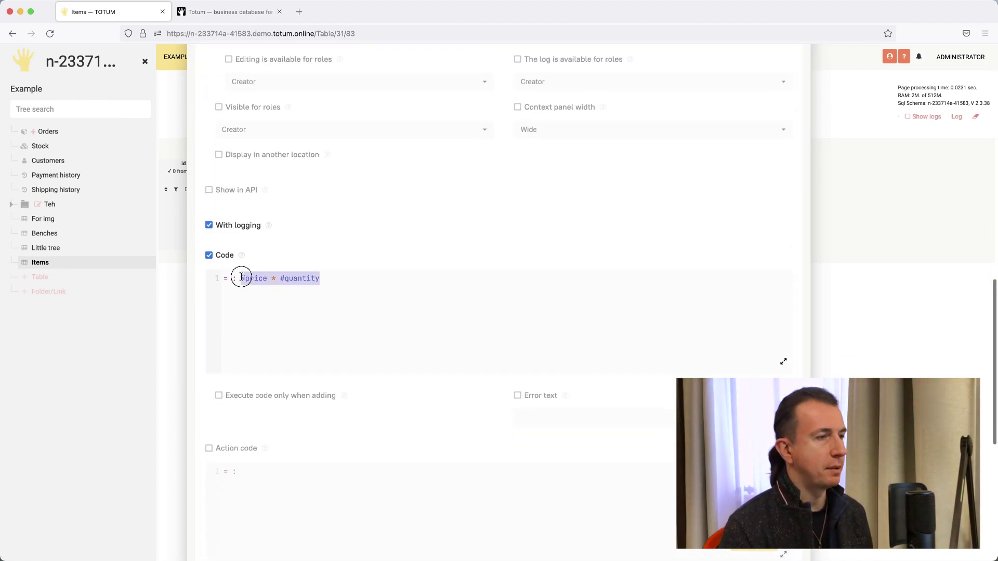
{"action": "key", "text": "Return"}
{"action": "key", "text": "Return"}
- Define list as selectList from shipping_history summ where item equals #name, with no order parameter
{"action": "type", "text": "list: selectList"}
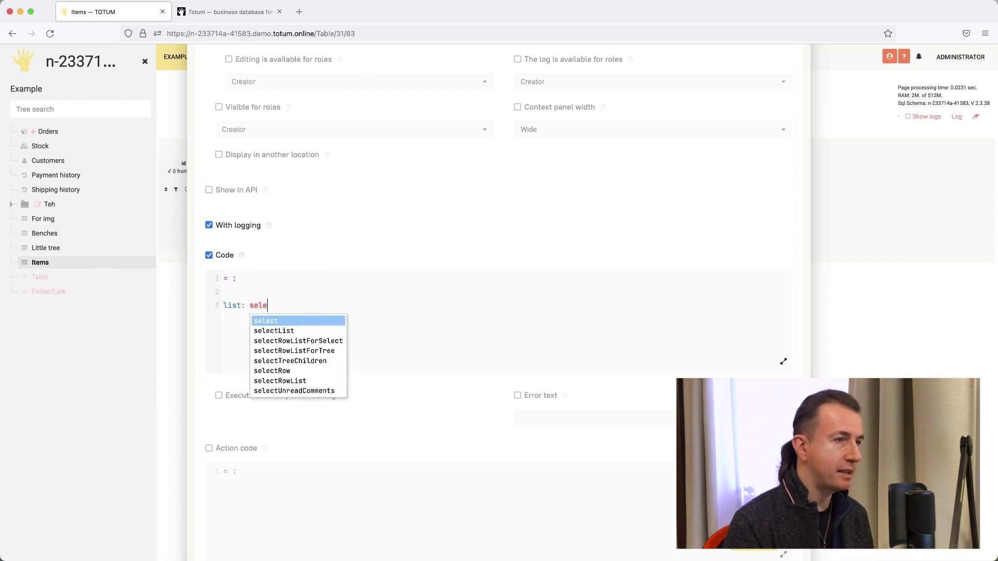
{"action": "key", "text": "Down"}
{"action": "key", "text": "Return"}
{"action": "type", "text": "(sh"}
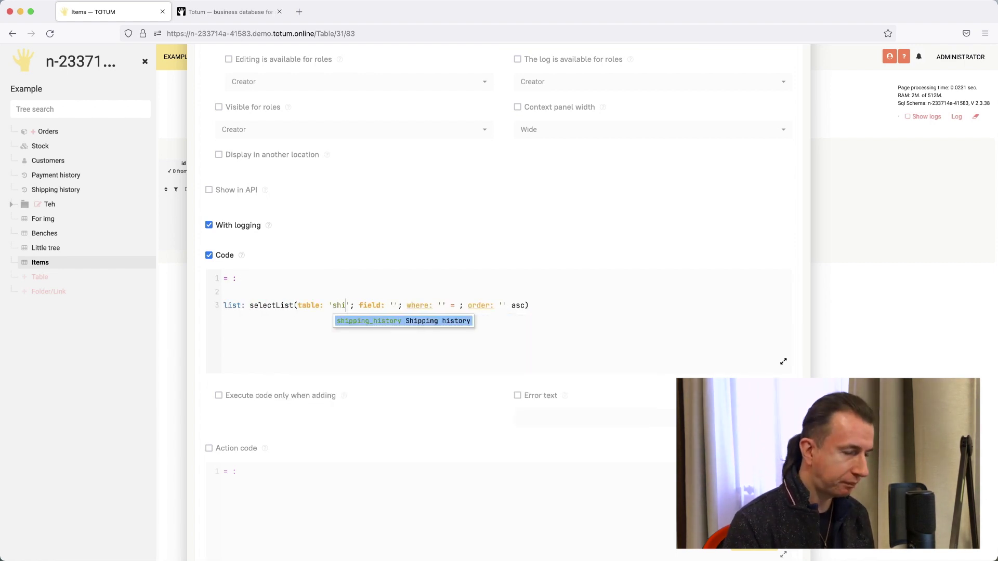
{"action": "key", "text": "Return"}
{"action": "key", "text": "Tab"}
{"action": "type", "text": "su"}
{"action": "key", "text": "Return"}
{"action": "key", "text": "Tab"}
{"action": "key", "text": "Down"}
{"action": "key", "text": "Down"}
{"action": "key", "text": "Down"}
{"action": "key", "text": "Down"}
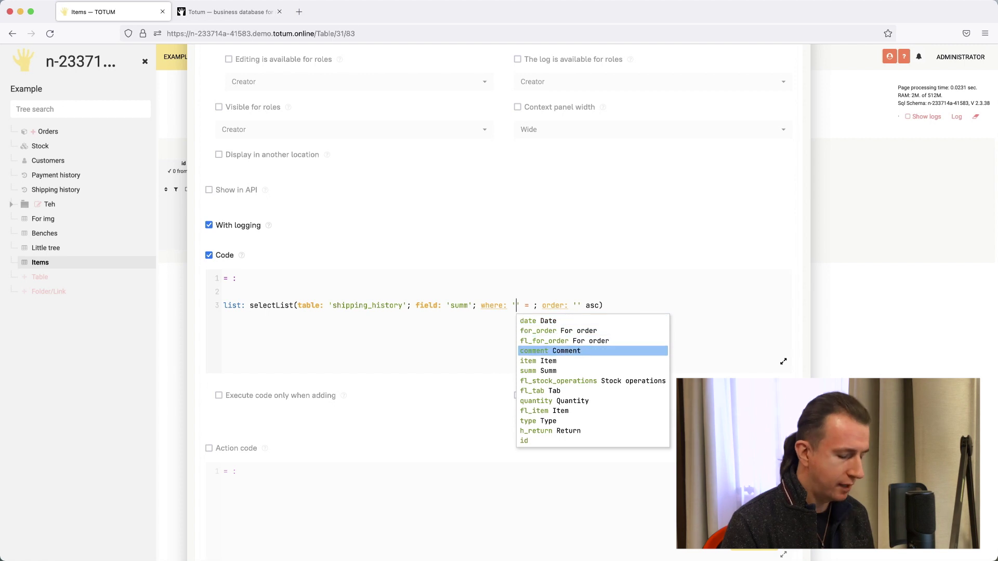
{"action": "key", "text": "Return"}
{"action": "key", "text": "Tab"}
{"action": "type", "text": "#na"}
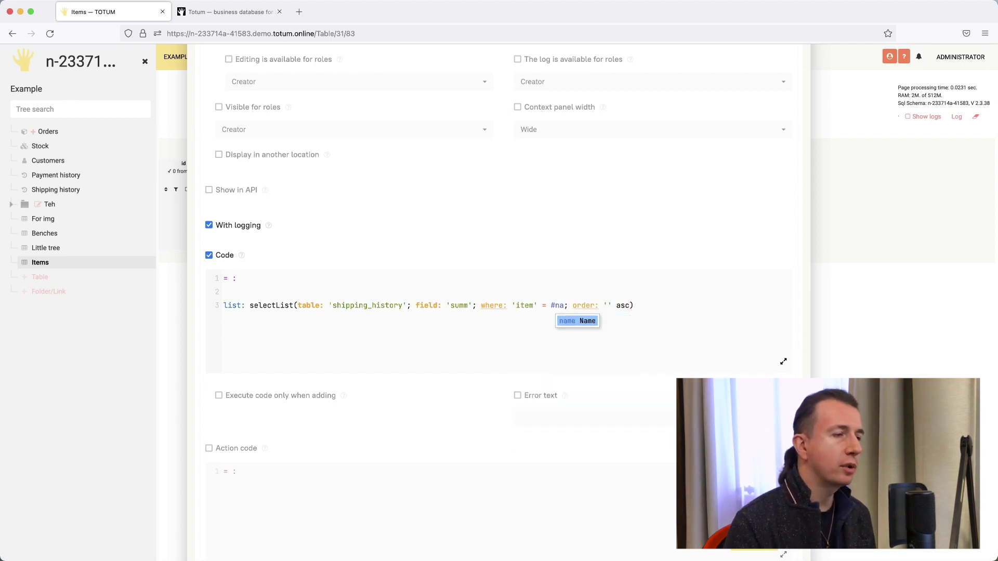
{"action": "key", "text": "Return"}
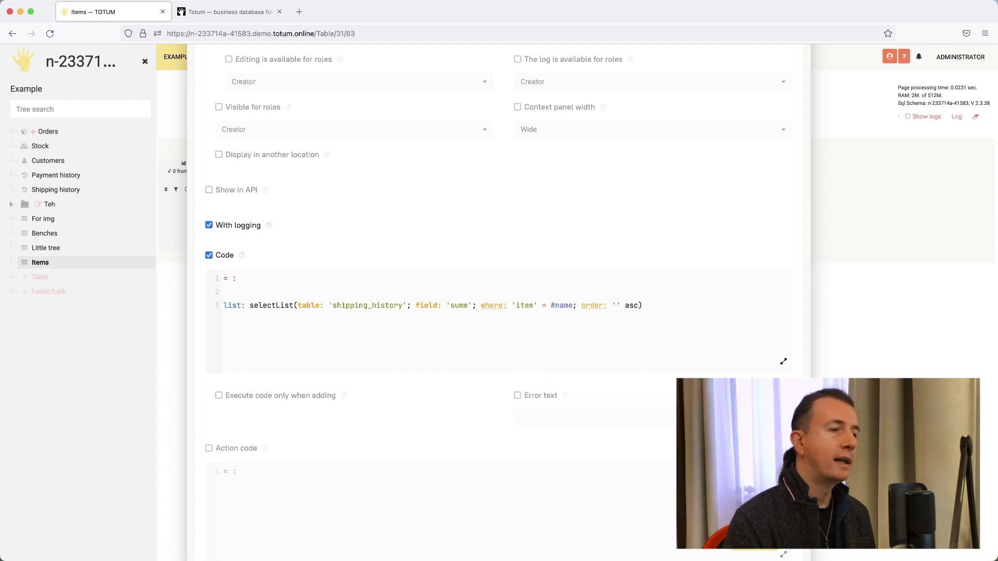
{"action": "key", "text": "shift+alt+Right"}
{"action": "key", "text": "shift+alt+Right"}
{"action": "key", "text": "shift+alt+Right"}
{"action": "key", "text": "BackSpace"}
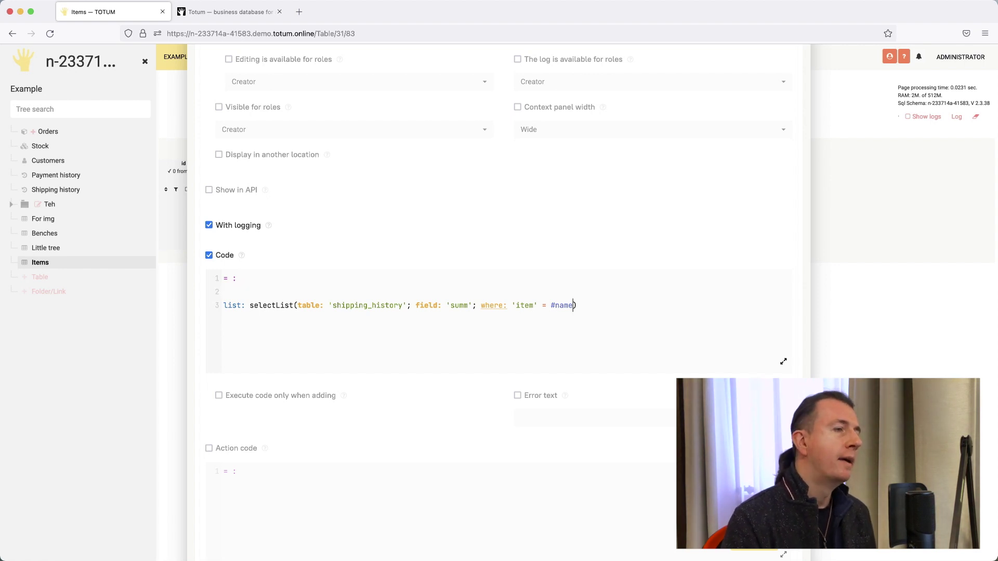
- Set Count's code to '= : listSum(list: $list)' and save the field
{"action": "key", "text": "Down"}
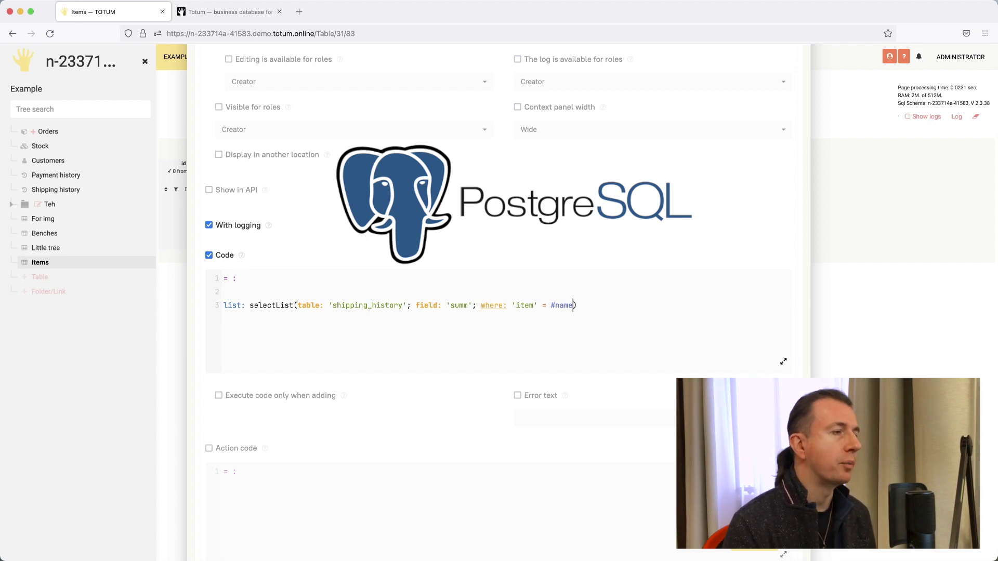
{"action": "type", "text": "li"}
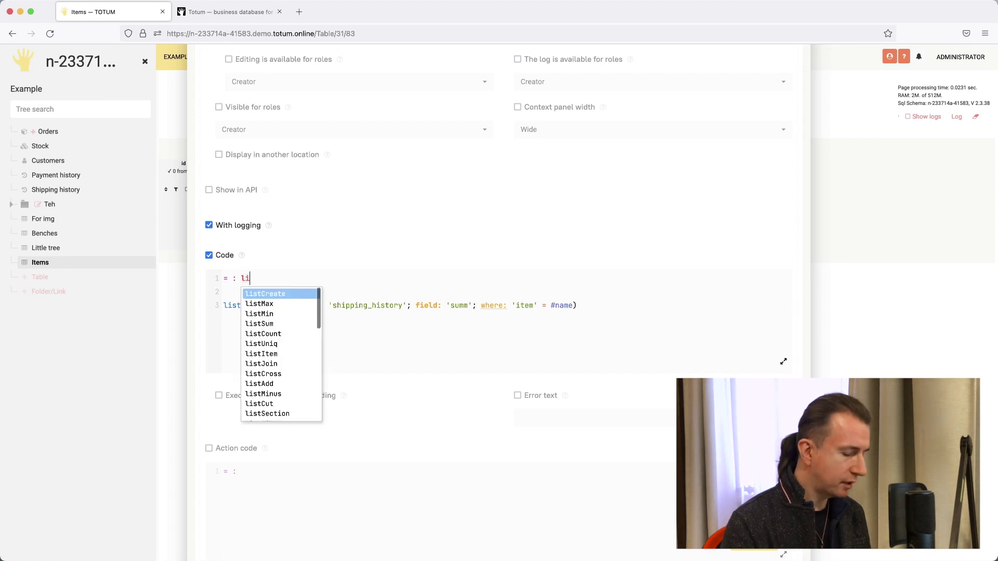
{"action": "type", "text": "stSum(list: $list"}
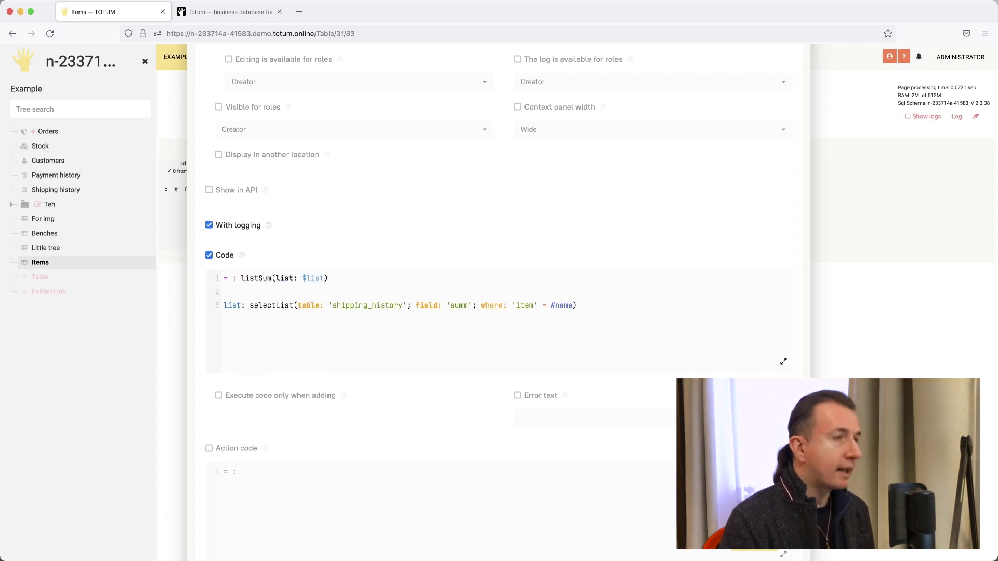
{"action": "key", "text": "super+s"}
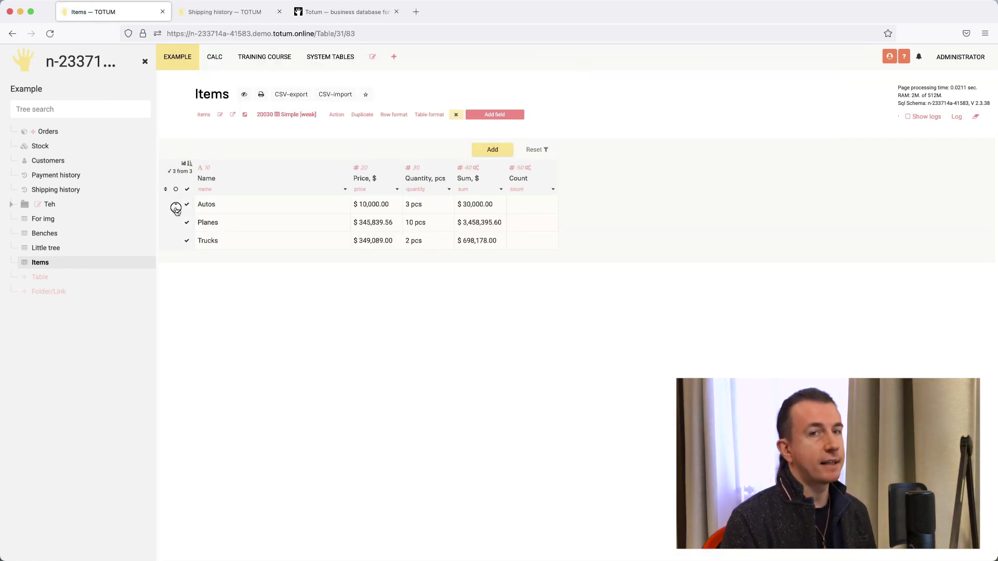
- Recalculate all three Items rows
{"action": "left_click", "coordinate": [188, 204]}
{"action": "left_click", "coordinate": [185, 233]}
{"action": "left_click", "coordinate": [575, 127]}
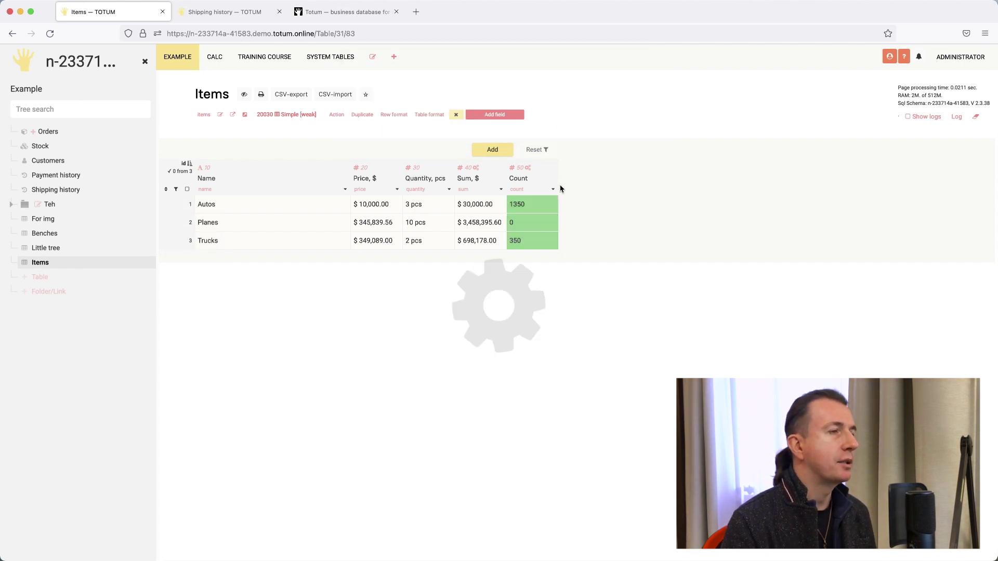
- Give Count the format rule: value 0 gets tomato background and white text
{"action": "left_click", "coordinate": [526, 170]}
{"action": "left_click", "coordinate": [543, 146]}
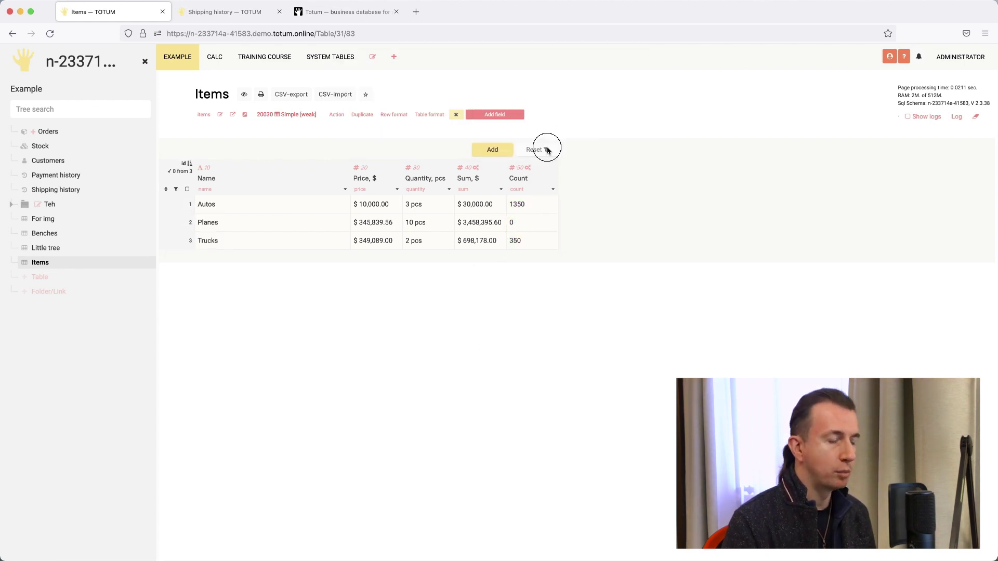
{"action": "type", "text": "setFormat"}
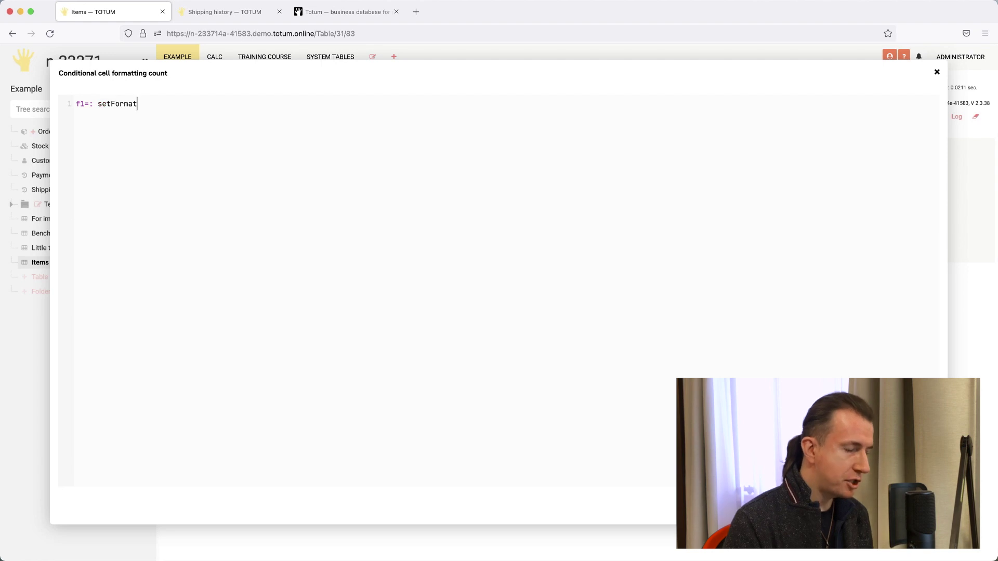
{"action": "type", "text": "(condition: $#nfv "}
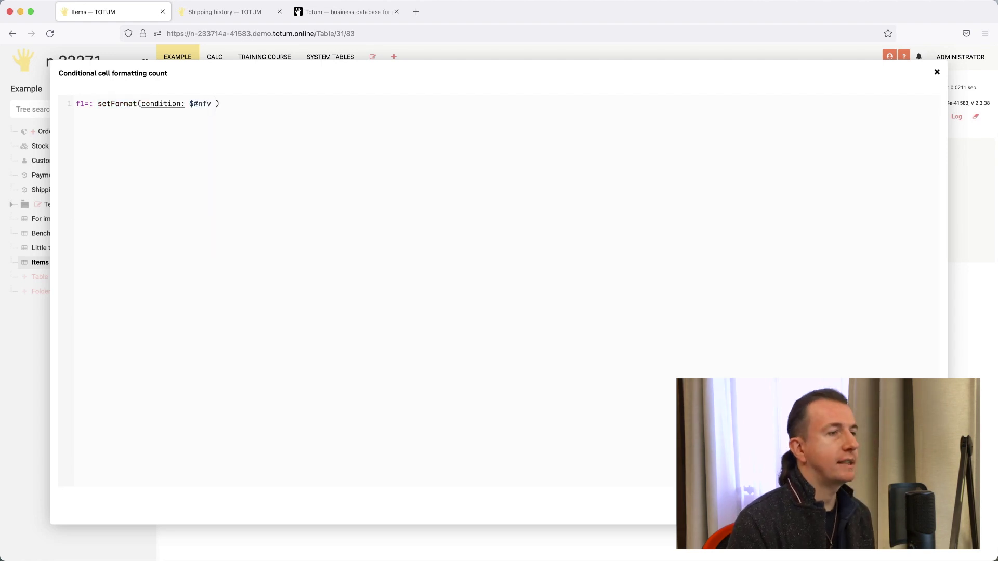
{"action": "type", "text": "= 0; background: \"tomato\""}
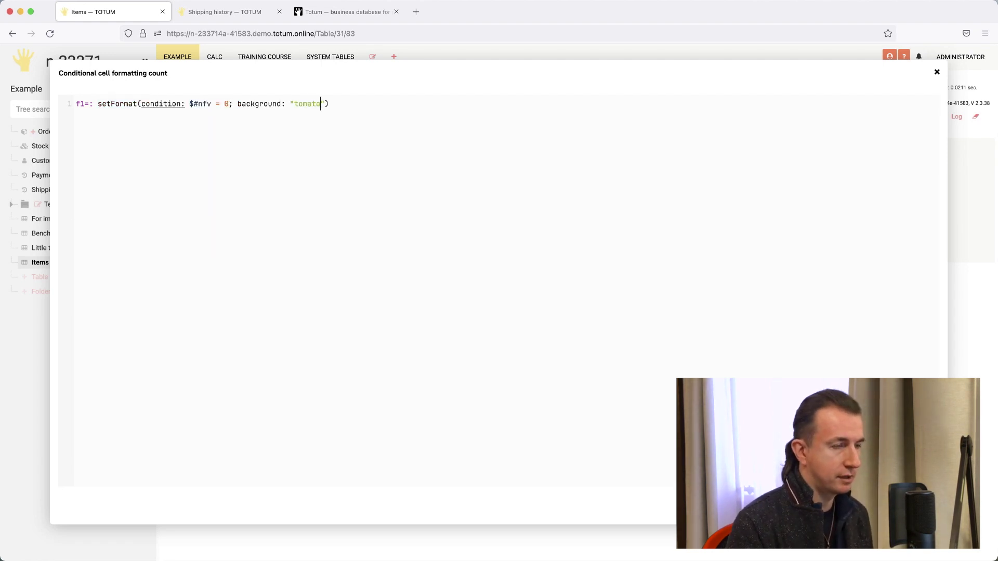
{"action": "type", "text": "; color: \"white"}
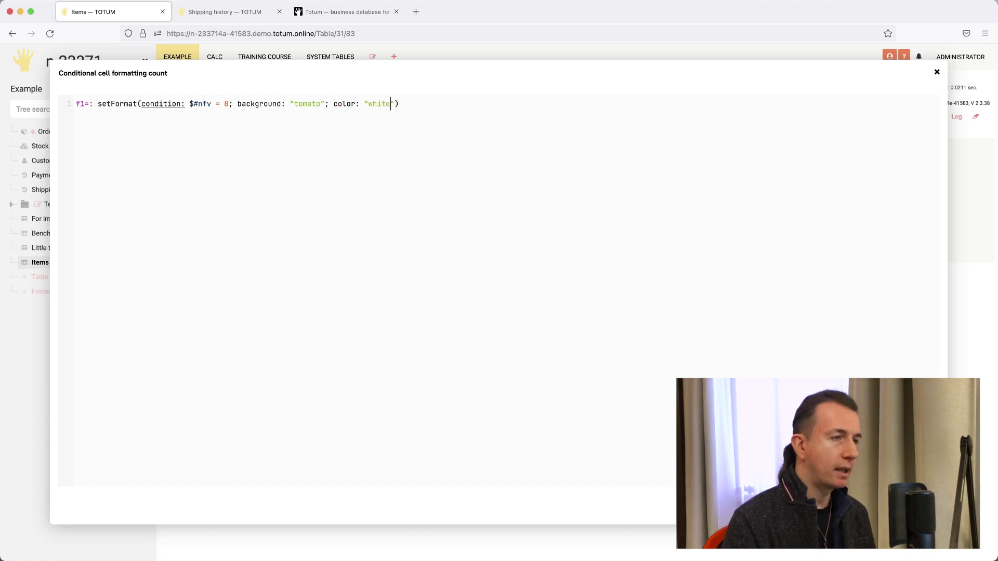
{"action": "key", "text": "super+s"}
{"action": "left_click", "coordinate": [546, 225]}
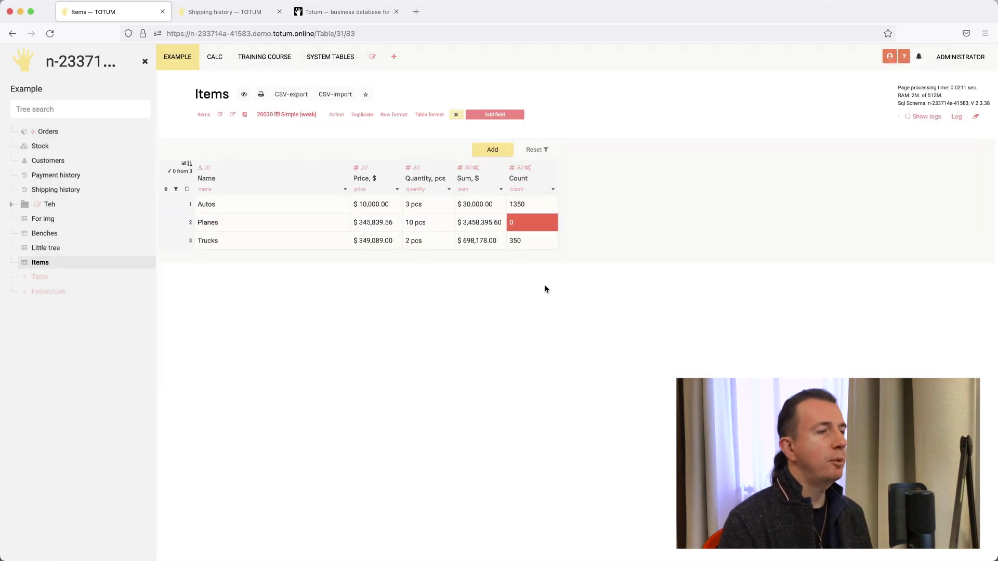
- Add a new Button-type field placed in the Items table header
{"action": "left_click", "coordinate": [511, 113]}
{"action": "left_click", "coordinate": [496, 179]}
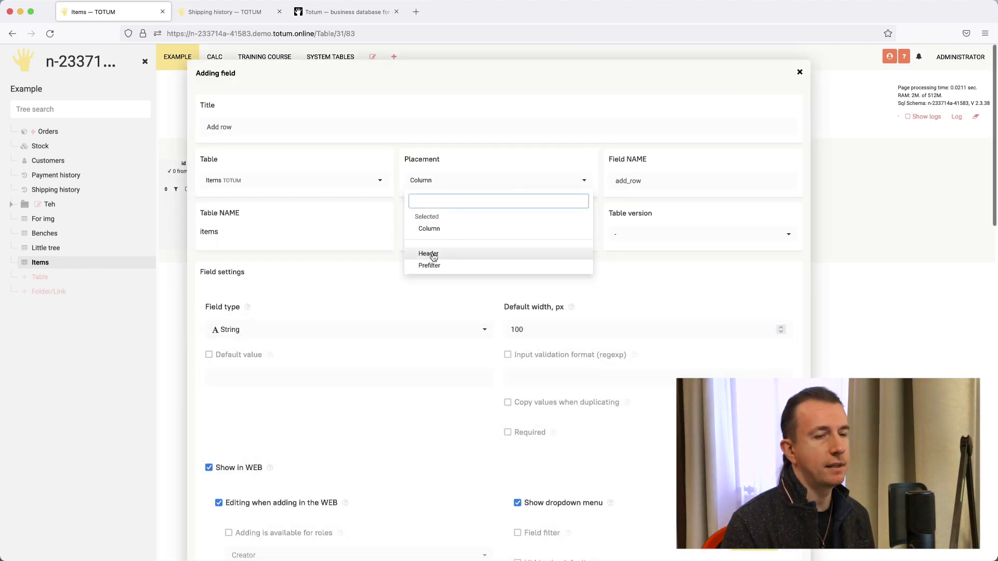
{"action": "left_click", "coordinate": [429, 254]}
{"action": "left_click", "coordinate": [368, 330]}
{"action": "left_click", "coordinate": [270, 421]}
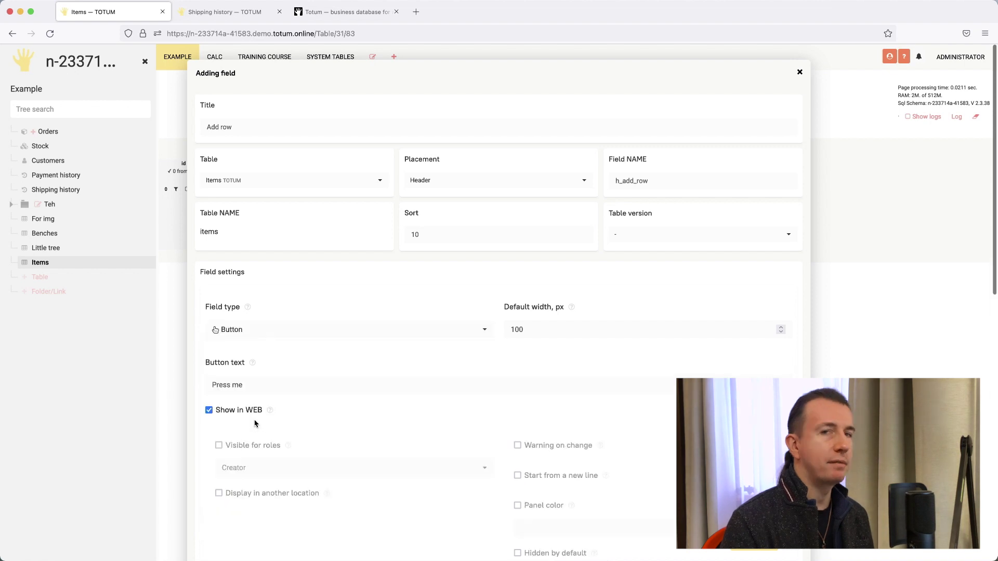
- Label the button ADD ROW, set its width to 300, and save it
{"action": "triple_click", "coordinate": [269, 385]}
{"action": "type", "text": "ADD ROW"}
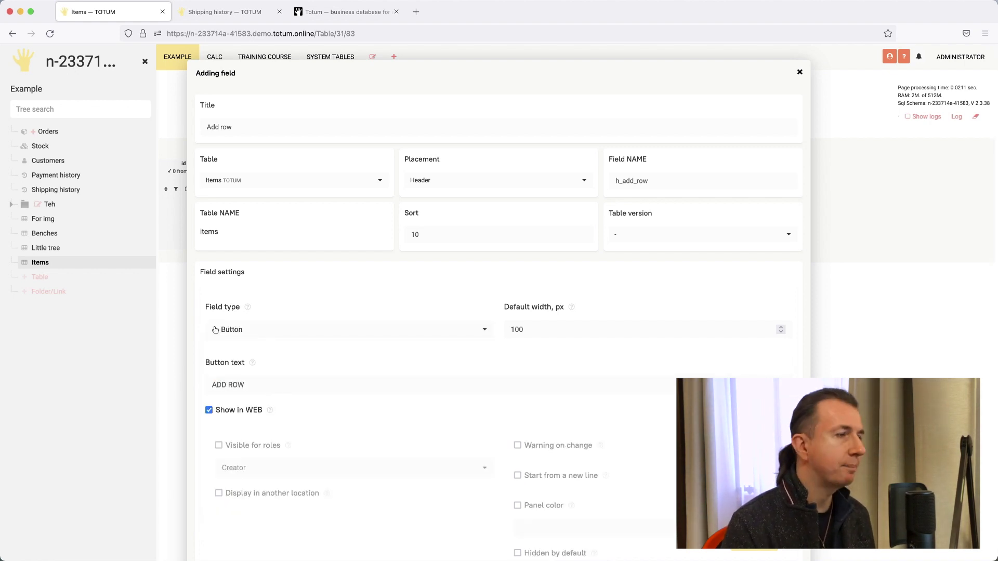
{"action": "left_click_drag", "start_coordinate": [536, 330], "coordinate": [497, 331]}
{"action": "type", "text": "3"}
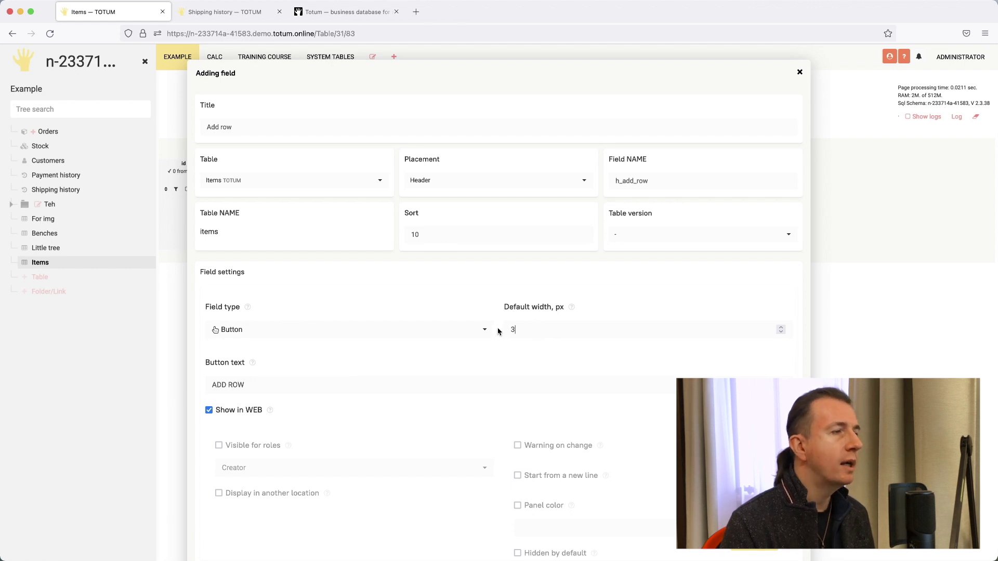
{"action": "type", "text": "00"}
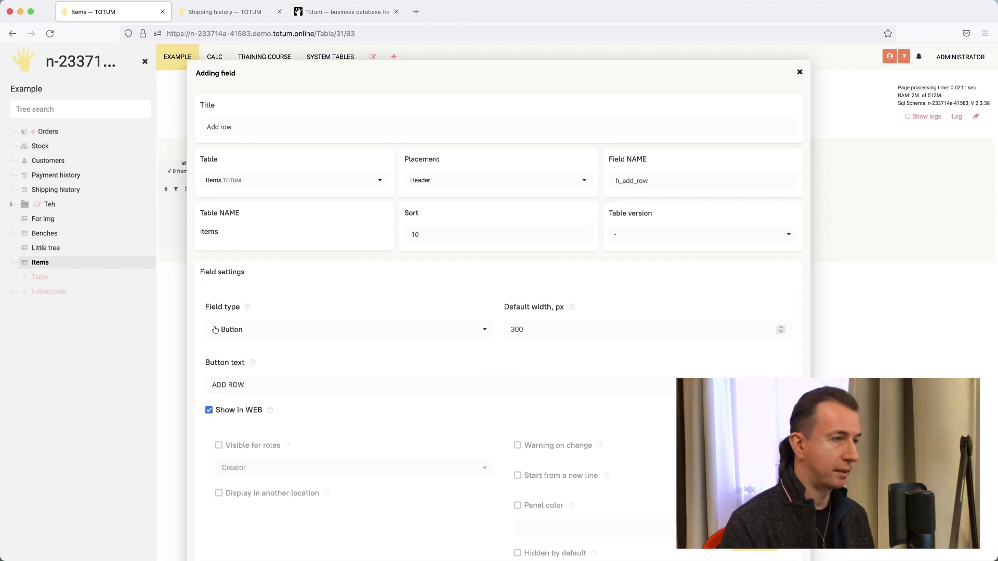
{"action": "key", "text": "super+s"}
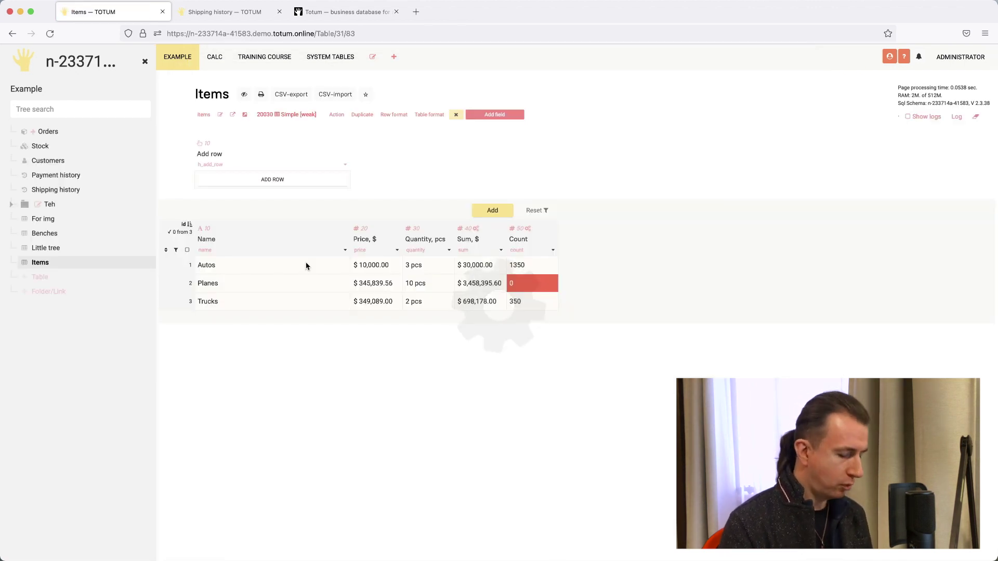
{"action": "left_click", "coordinate": [293, 149]}
- Check the Add row action code, then press ADD ROW to insert a NEW ROW item
{"action": "left_click", "coordinate": [233, 120]}
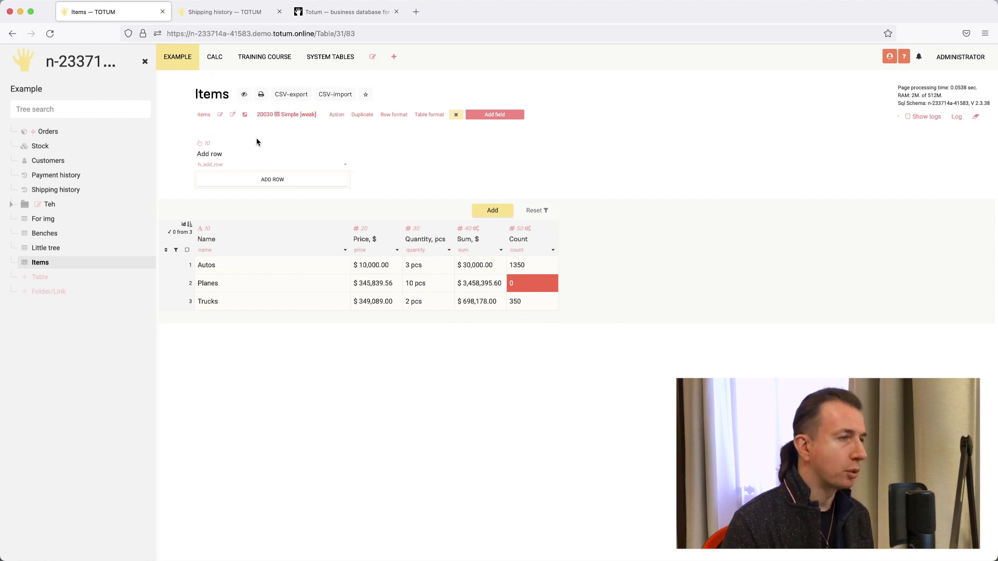
{"action": "key", "text": "Escape"}
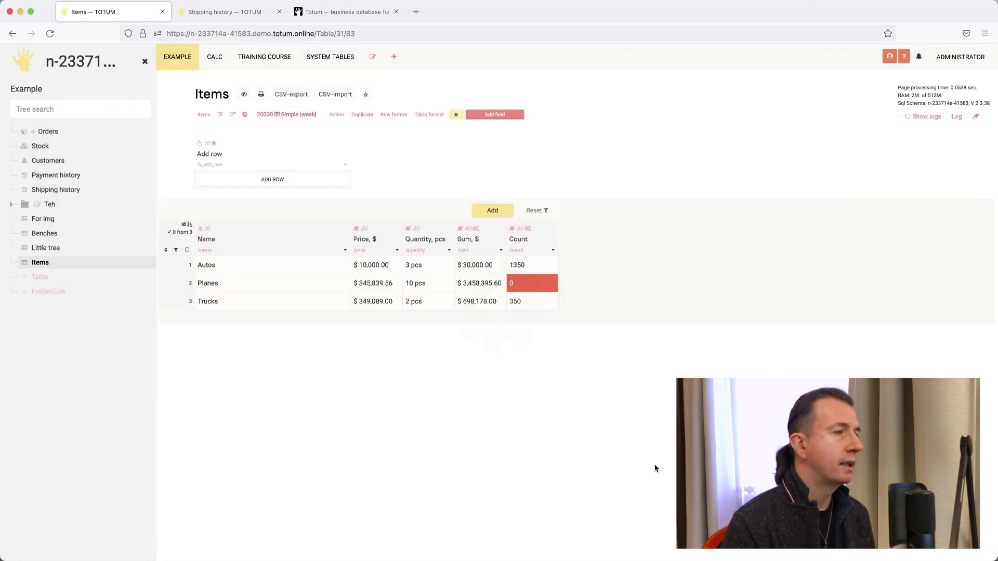
{"action": "left_click", "coordinate": [315, 183]}
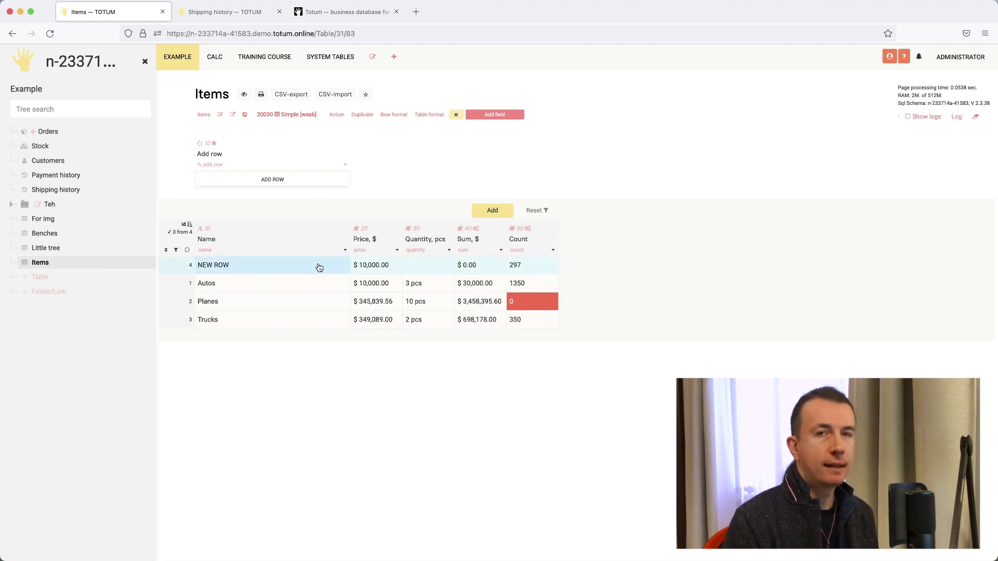
- Open order #7's page from the Orders table in table view
{"action": "left_click", "coordinate": [70, 133]}
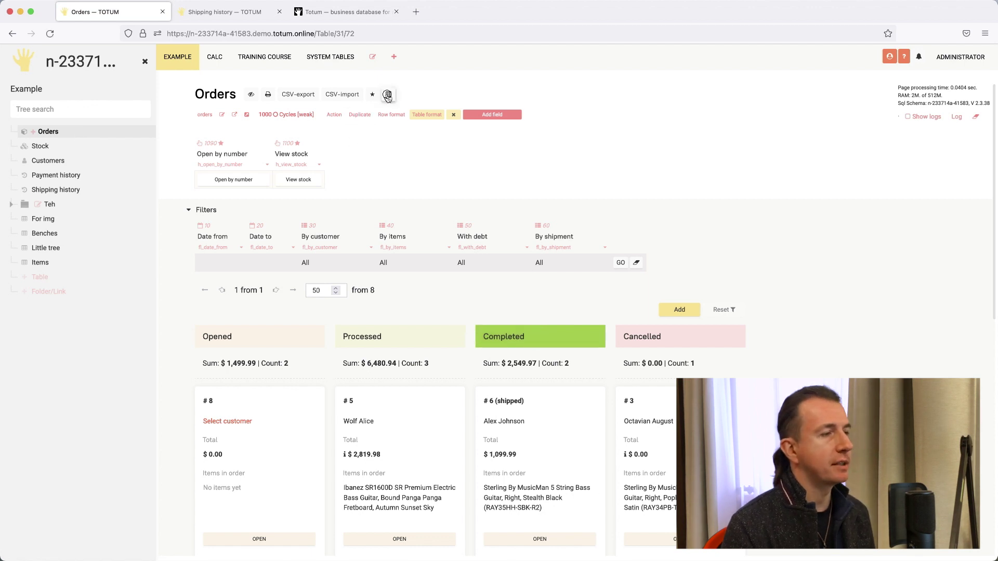
{"action": "left_click", "coordinate": [389, 94]}
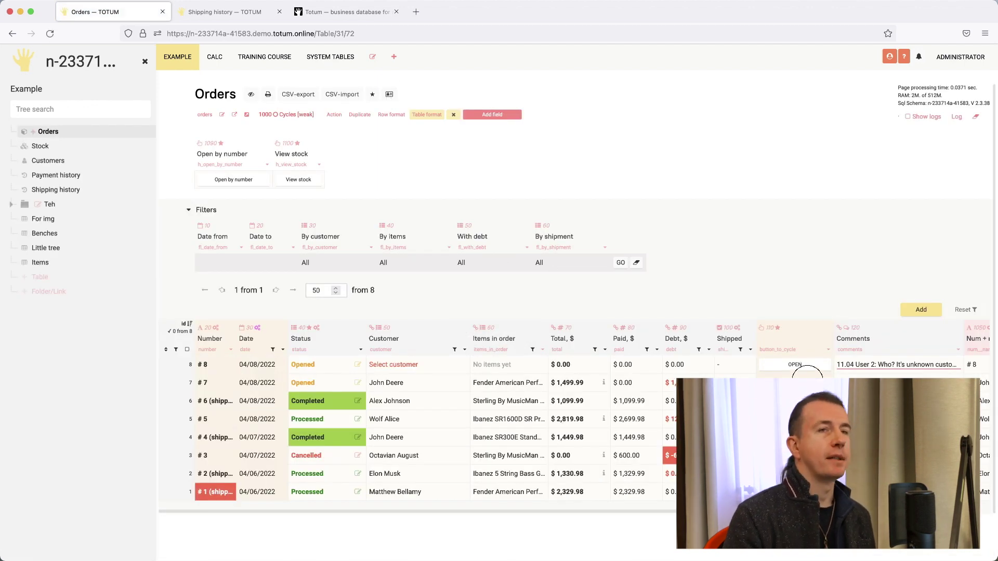
{"action": "left_click", "coordinate": [807, 375]}
- Inspect the Remain to ship field settings without changes, then save a shipment of quantity 1
{"action": "left_click", "coordinate": [736, 358]}
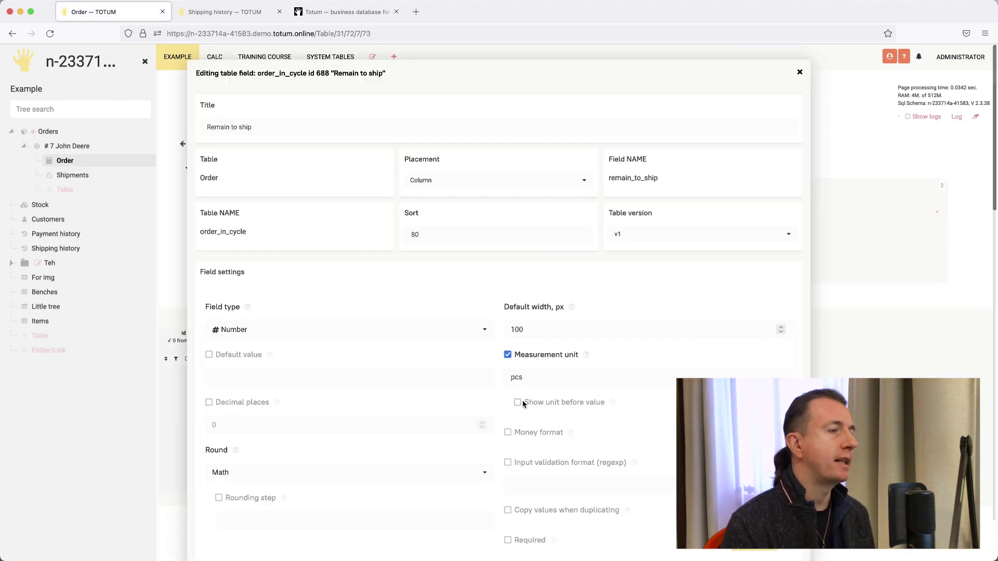
{"action": "scroll", "coordinate": [404, 385], "scroll_direction": "down", "scroll_amount": 8}
{"action": "left_click", "coordinate": [254, 233]}
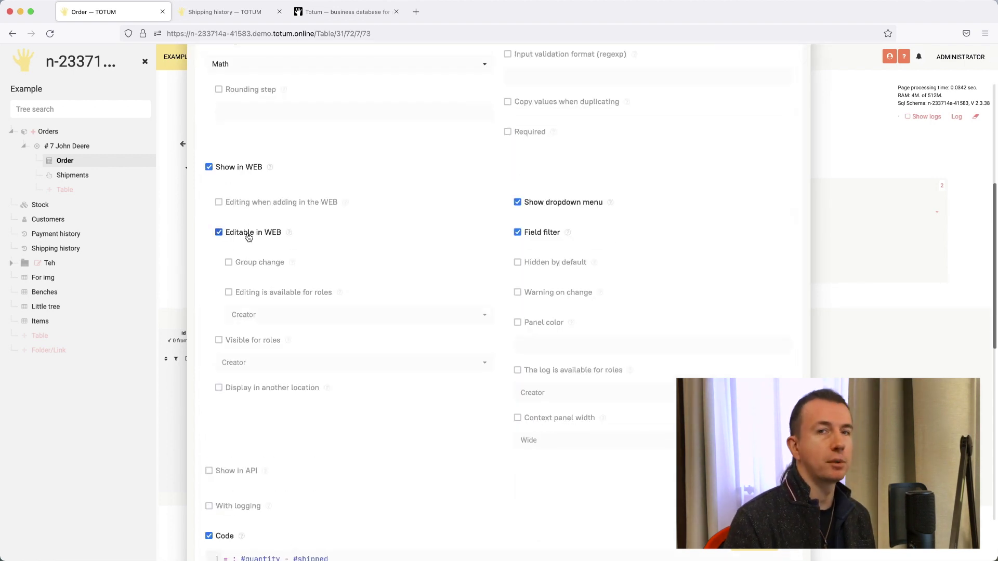
{"action": "left_click", "coordinate": [253, 233]}
{"action": "left_click", "coordinate": [247, 262]}
{"action": "left_click", "coordinate": [246, 262]}
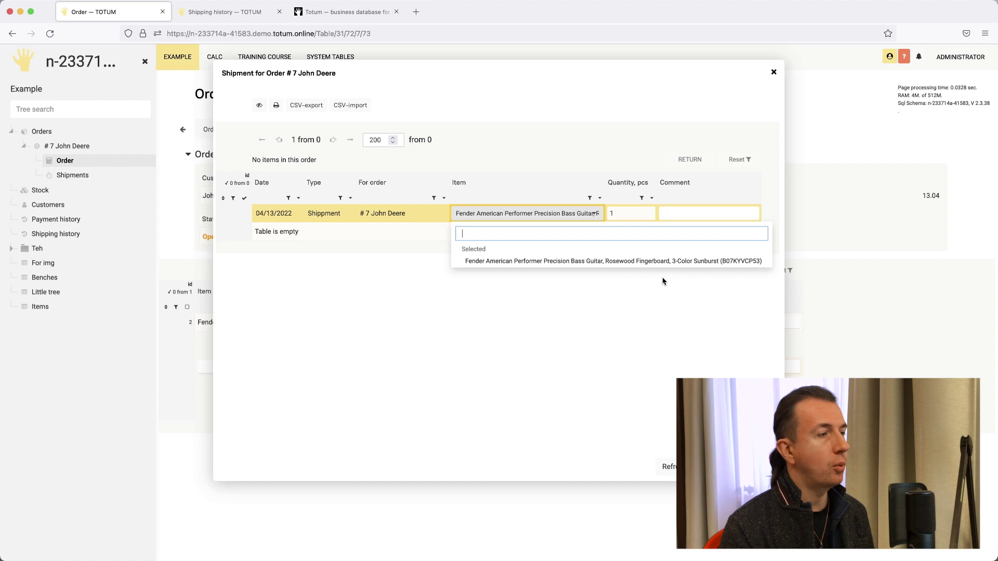
{"action": "key", "text": "Return"}
{"action": "type", "text": "1"}
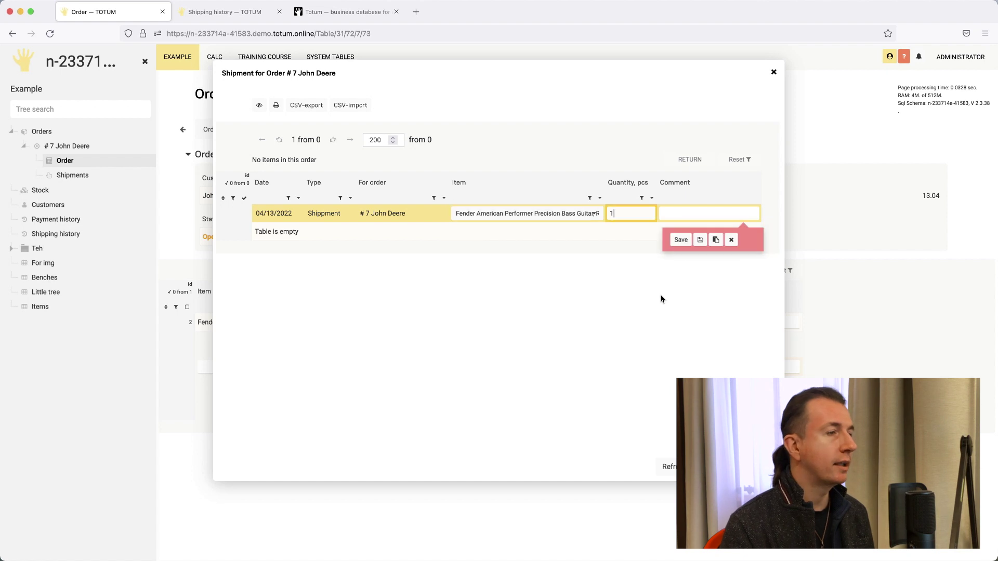
{"action": "left_click", "coordinate": [682, 241]}
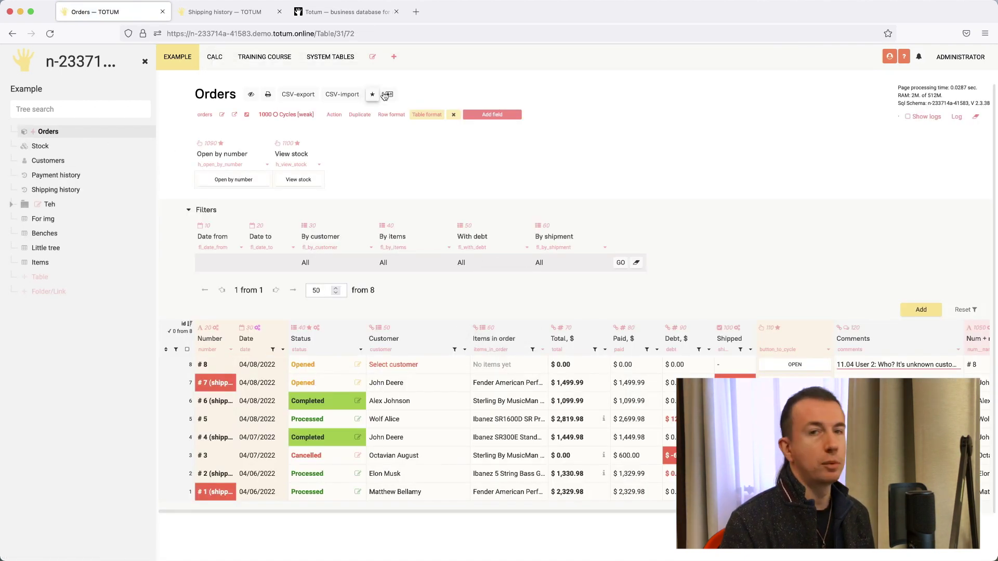
- Switch Orders to kanban cards and set the With debt filter to 'Without debt only'
{"action": "left_click", "coordinate": [388, 95]}
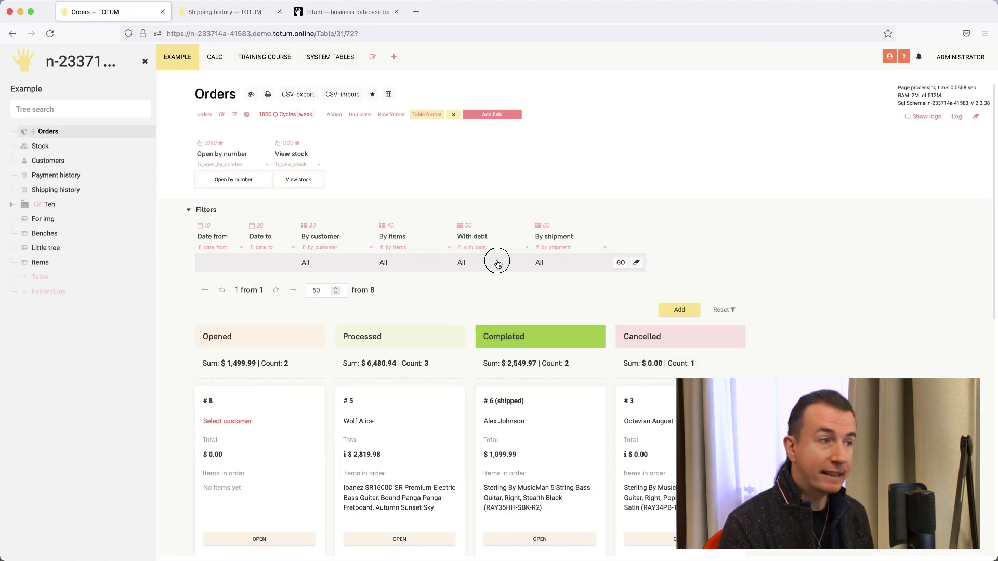
{"action": "left_click", "coordinate": [496, 262]}
{"action": "left_click", "coordinate": [491, 335]}
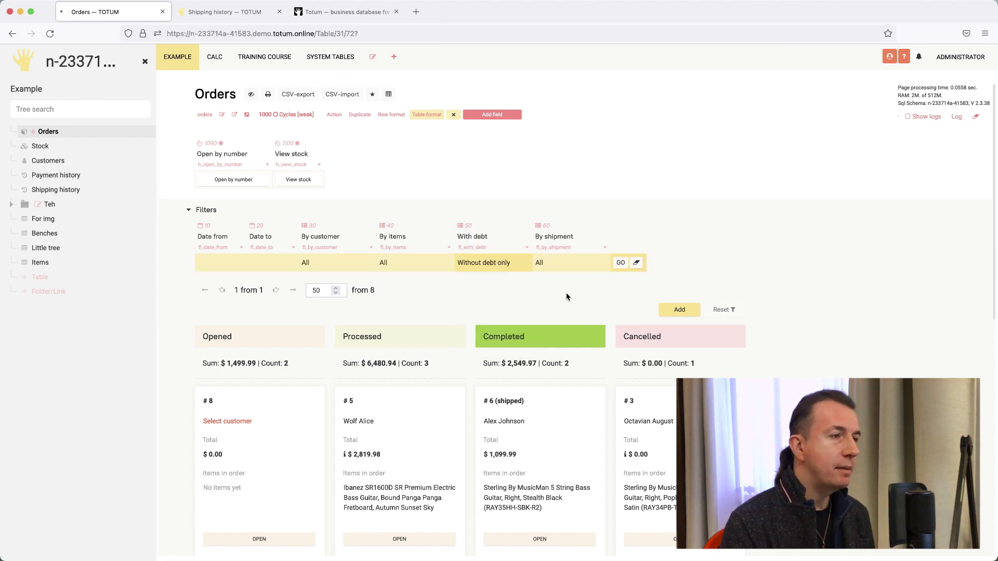
{"action": "scroll", "coordinate": [764, 286], "scroll_direction": "down", "scroll_amount": 3}
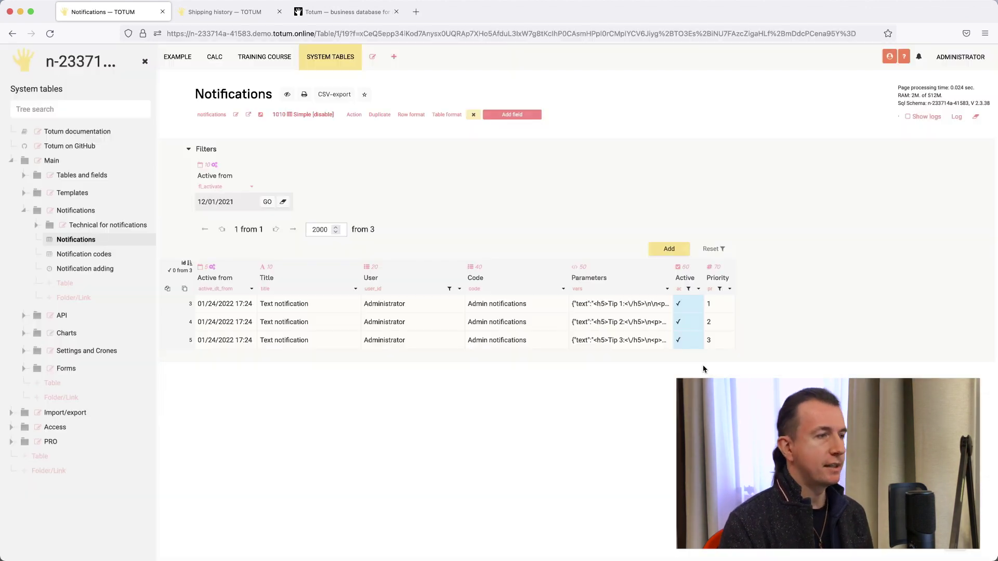
- Shelve all the tips and save a 'Ship this' comment on order #7
{"action": "left_click", "coordinate": [963, 71]}
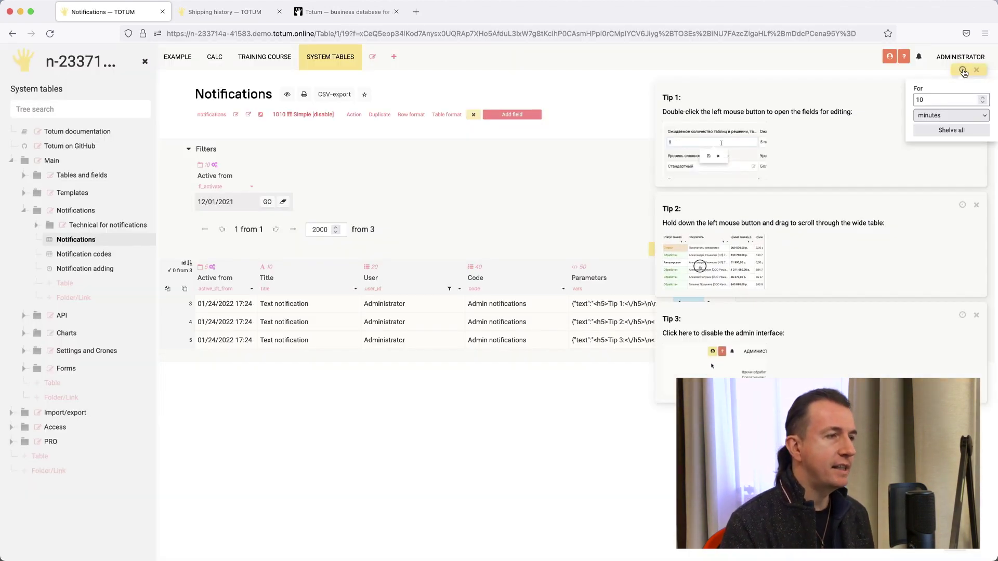
{"action": "left_click", "coordinate": [951, 131]}
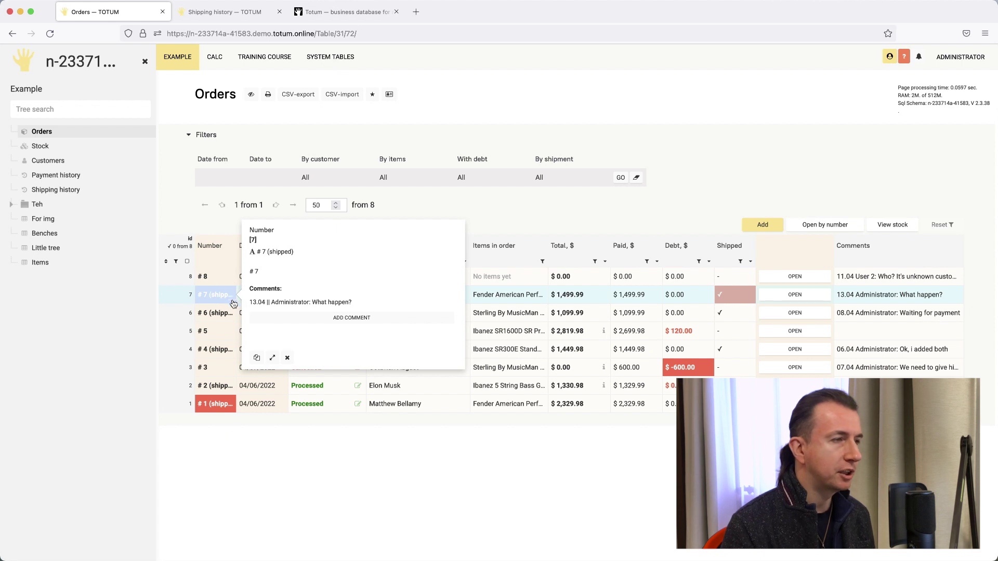
{"action": "left_click", "coordinate": [338, 317]}
{"action": "type", "text": "Ship this"}
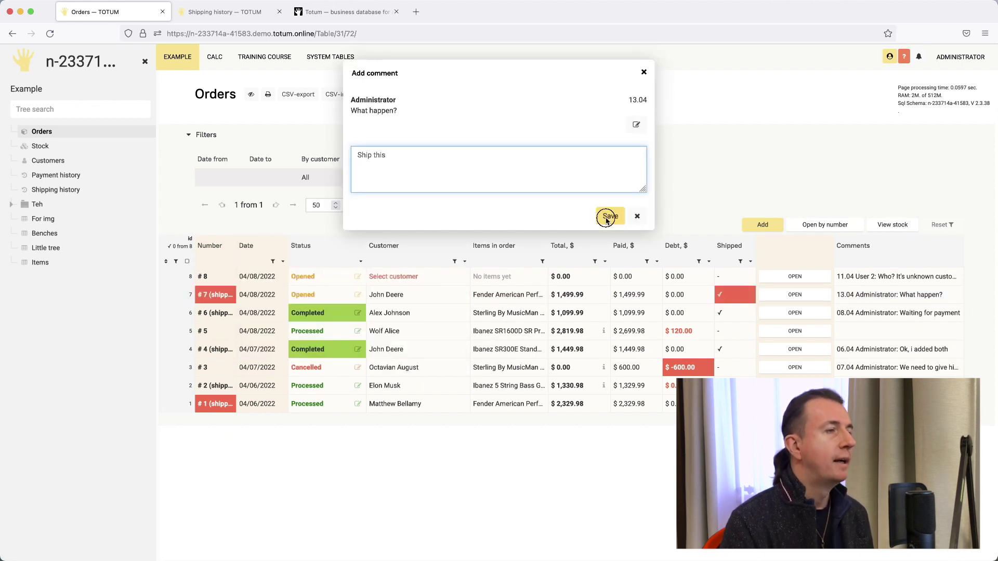
{"action": "left_click", "coordinate": [606, 221]}
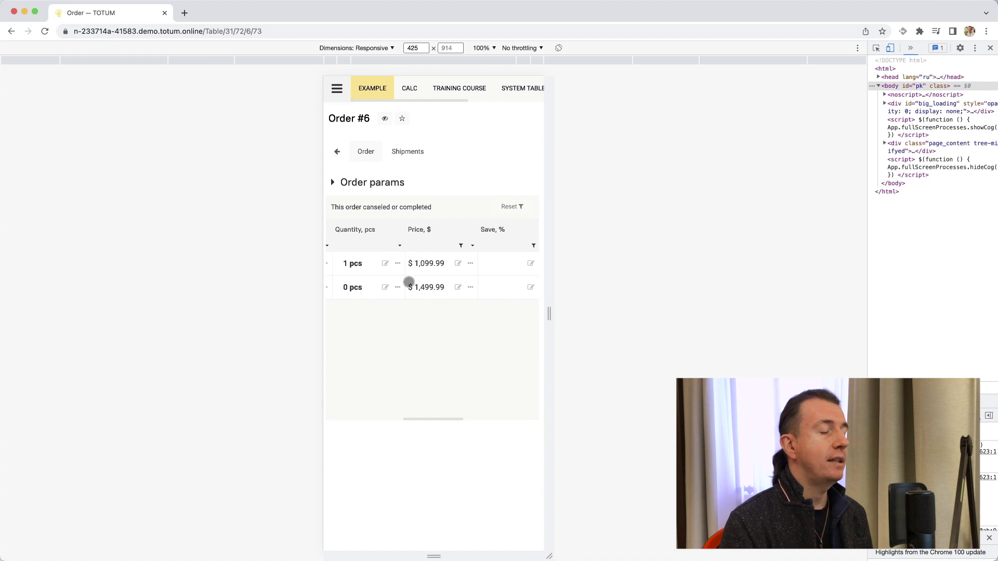
{"action": "scroll", "coordinate": [409, 282], "scroll_direction": "left", "scroll_amount": 5}
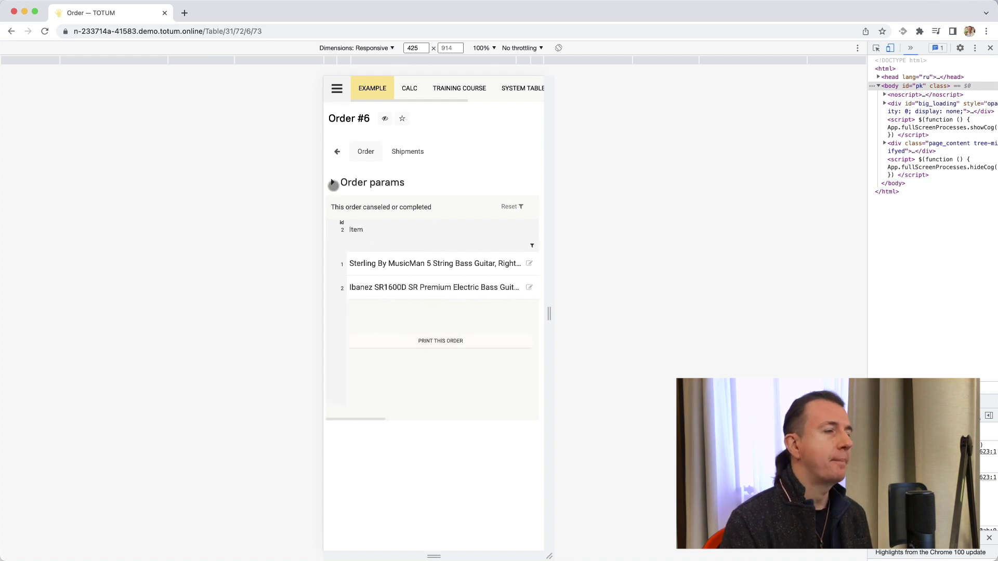
- Expand Order params and set the calculator to 30 tables and 300 fields
{"action": "left_click", "coordinate": [332, 183]}
{"action": "scroll", "coordinate": [467, 317], "scroll_direction": "down", "scroll_amount": 5}
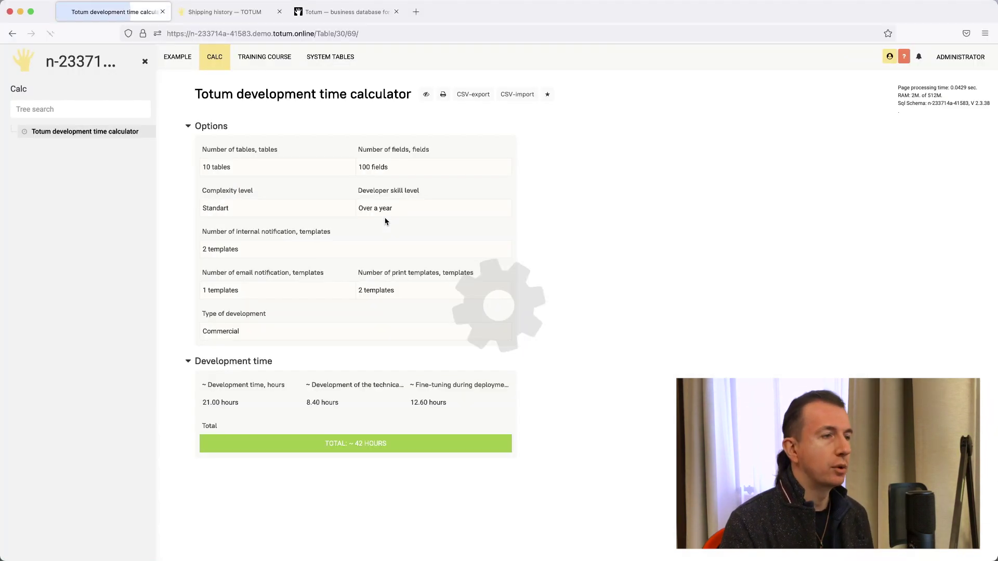
{"action": "double_click", "coordinate": [298, 168]}
{"action": "type", "text": "30"}
{"action": "key", "text": "Return"}
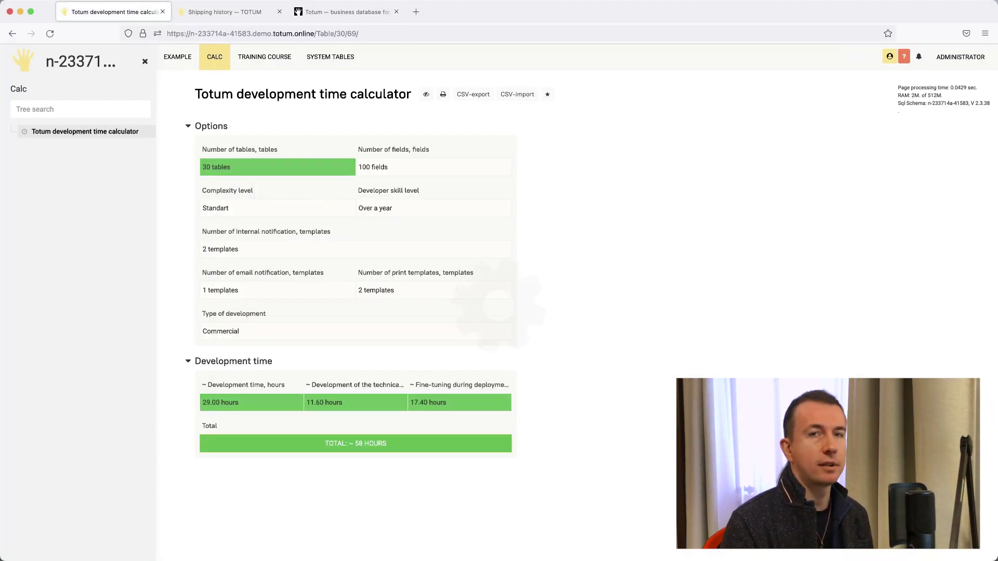
{"action": "double_click", "coordinate": [410, 169]}
{"action": "type", "text": "300"}
{"action": "key", "text": "Return"}
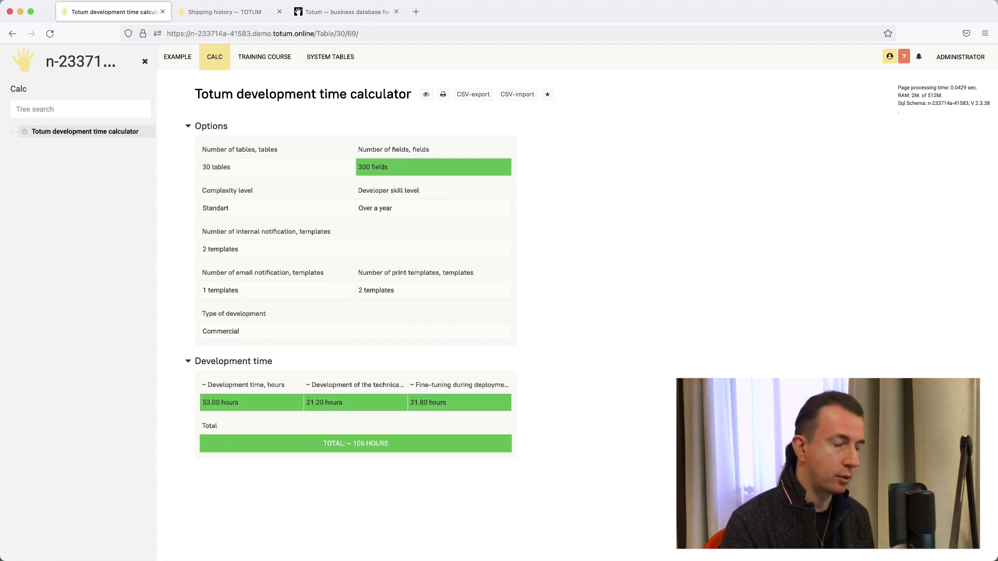
- Set 3 internal and 2 email notification templates plus the print template count, then open Stock
{"action": "double_click", "coordinate": [275, 252]}
{"action": "type", "text": "3"}
{"action": "key", "text": "Return"}
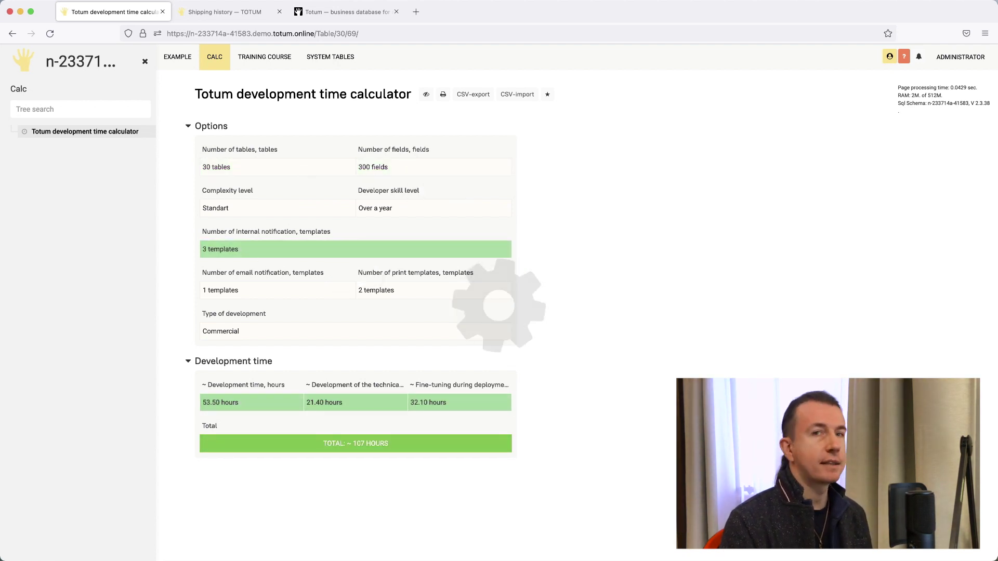
{"action": "double_click", "coordinate": [229, 291]}
{"action": "type", "text": "2"}
{"action": "key", "text": "Return"}
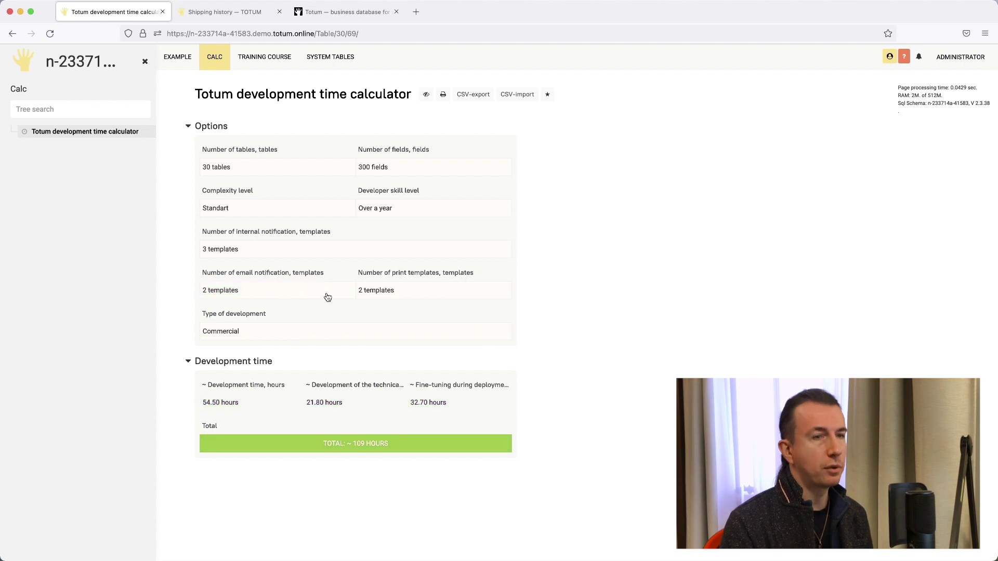
{"action": "double_click", "coordinate": [402, 287]}
{"action": "type", "text": "3"}
{"action": "key", "text": "Return"}
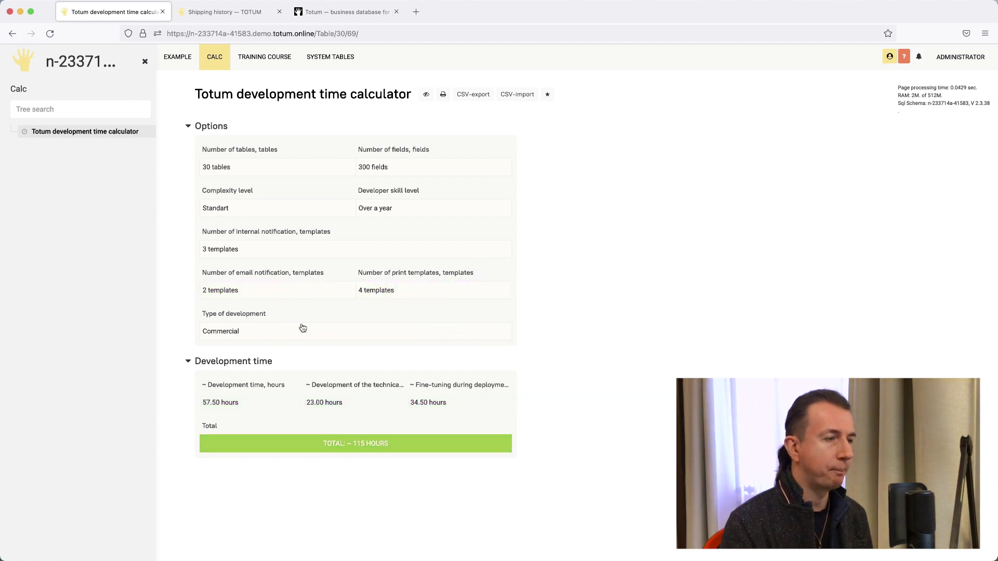
{"action": "left_click", "coordinate": [177, 56]}
{"action": "left_click", "coordinate": [40, 146]}
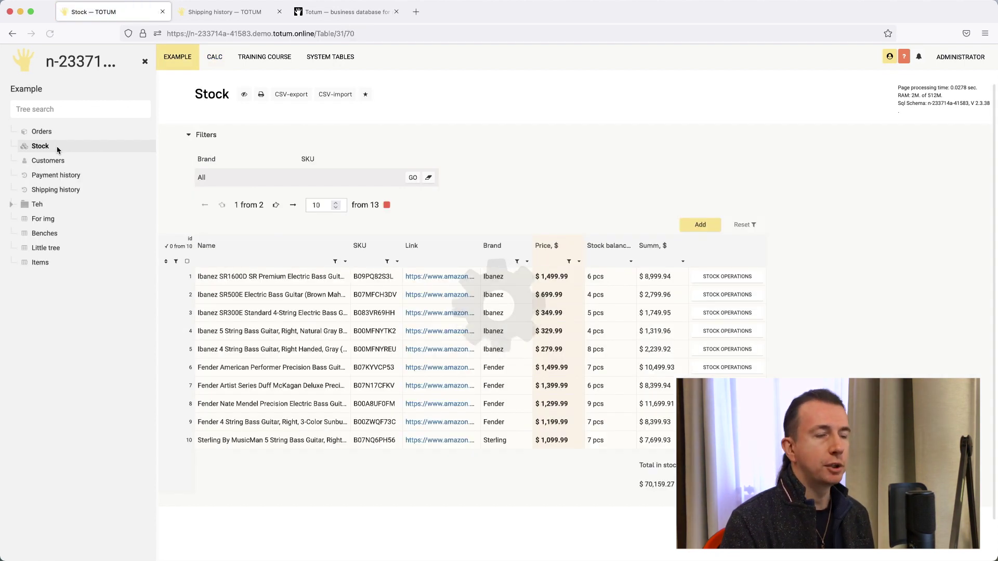
- Raise row 3's price by 10% using '+10%'
{"action": "double_click", "coordinate": [571, 321]}
{"action": "double_click", "coordinate": [533, 315]}
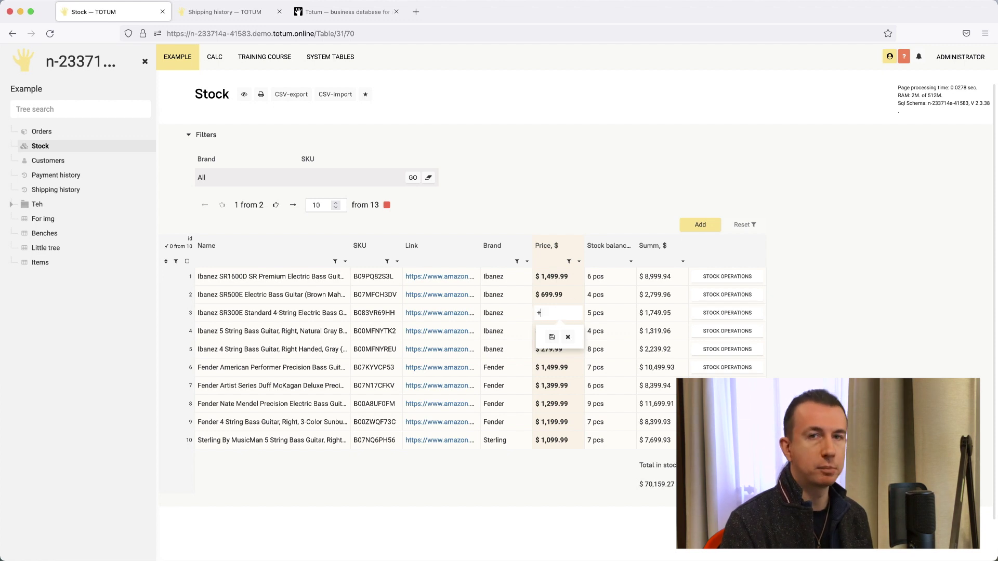
{"action": "type", "text": "+10%"}
{"action": "left_click", "coordinate": [553, 337]}
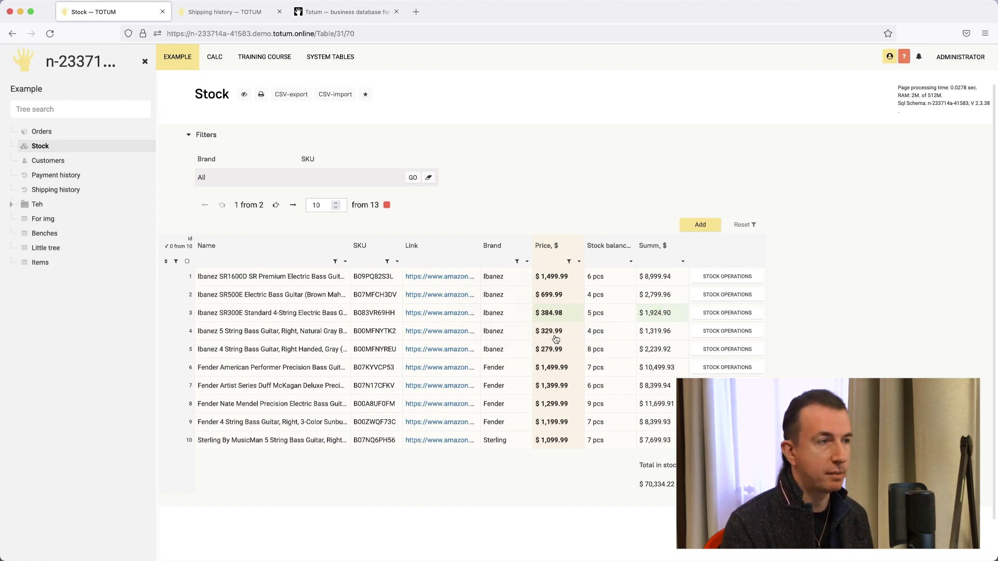
- Cut the prices of rows 5–8 by 100 together, then clear the selection
{"action": "double_click", "coordinate": [560, 409]}
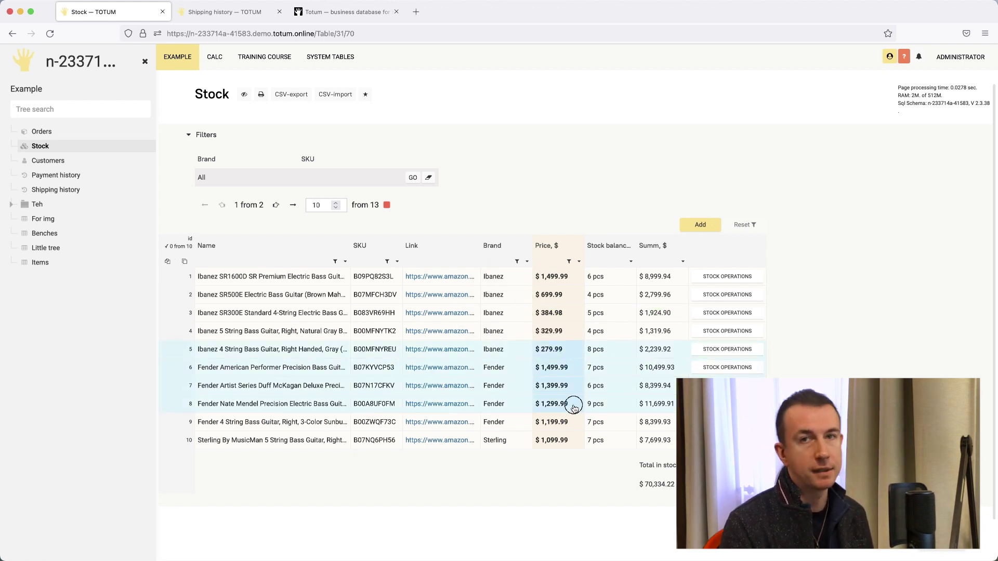
{"action": "double_click", "coordinate": [524, 406]}
{"action": "type", "text": "+-100"}
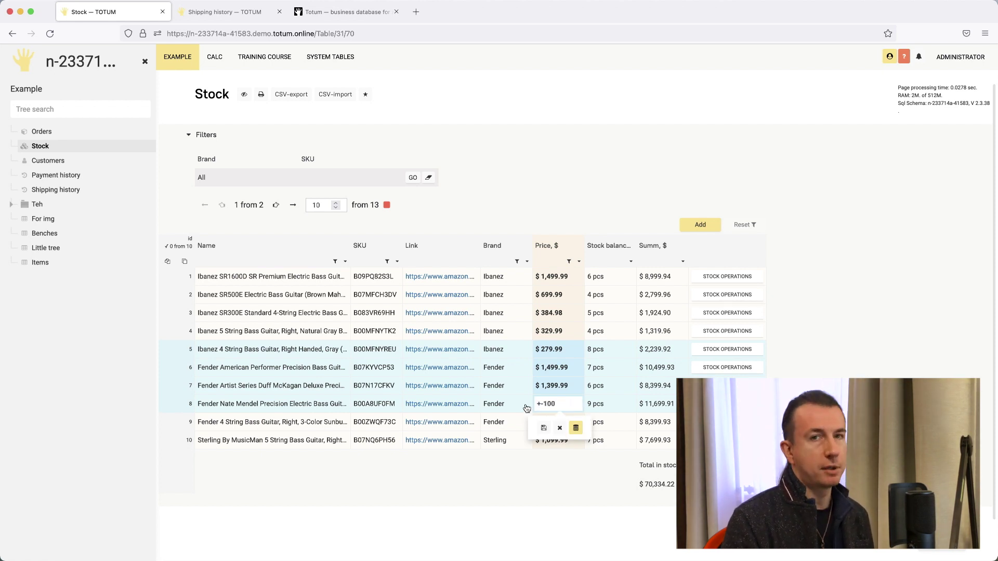
{"action": "left_click", "coordinate": [575, 428]}
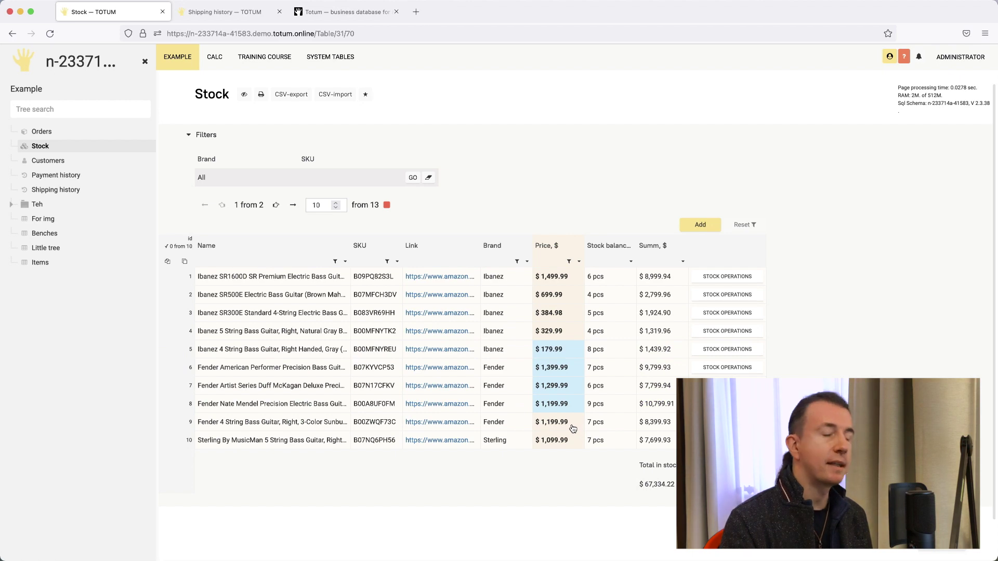
{"action": "left_click", "coordinate": [559, 393]}
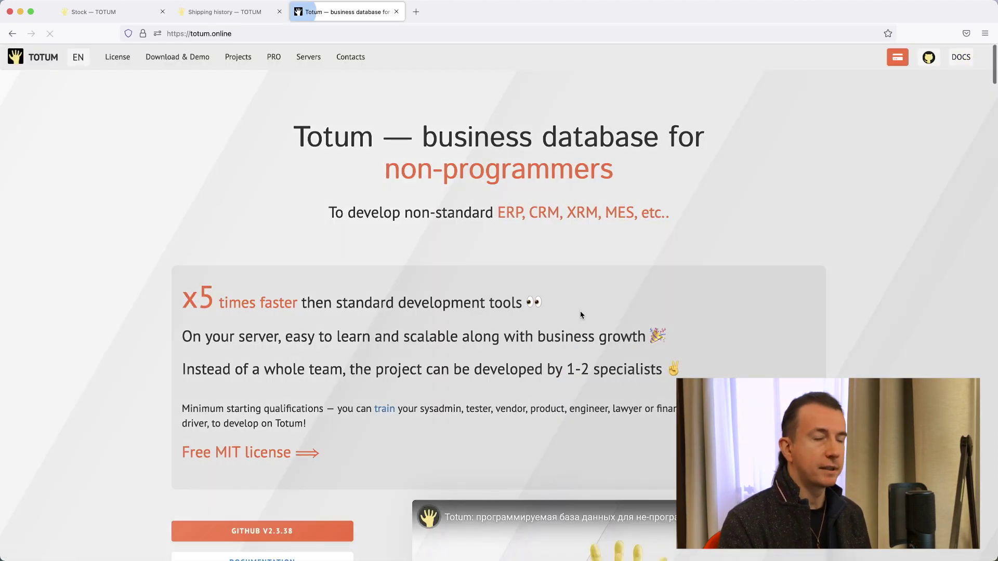
{"action": "scroll", "coordinate": [332, 309], "scroll_direction": "down", "scroll_amount": 4}
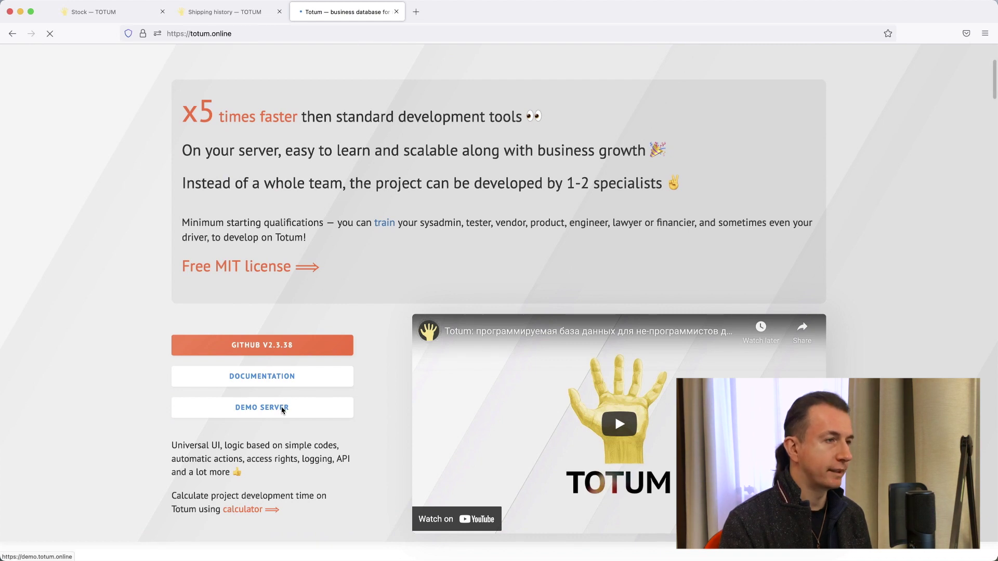
- Request a demo server with the requester's name, e-mail and 'Big project' description, confirming storage
{"action": "left_click", "coordinate": [283, 408]}
{"action": "left_click", "coordinate": [488, 172]}
{"action": "type", "text": "Alex"}
{"action": "left_click", "coordinate": [461, 252]}
{"action": "left_click", "coordinate": [447, 327]}
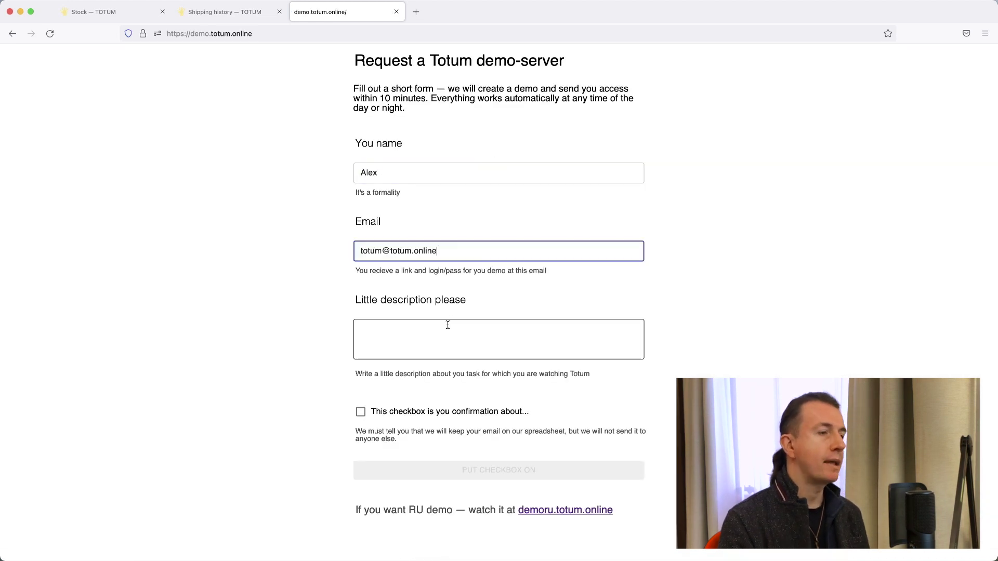
{"action": "type", "text": "Big project"}
{"action": "left_click", "coordinate": [403, 413]}
{"action": "left_click", "coordinate": [485, 467]}
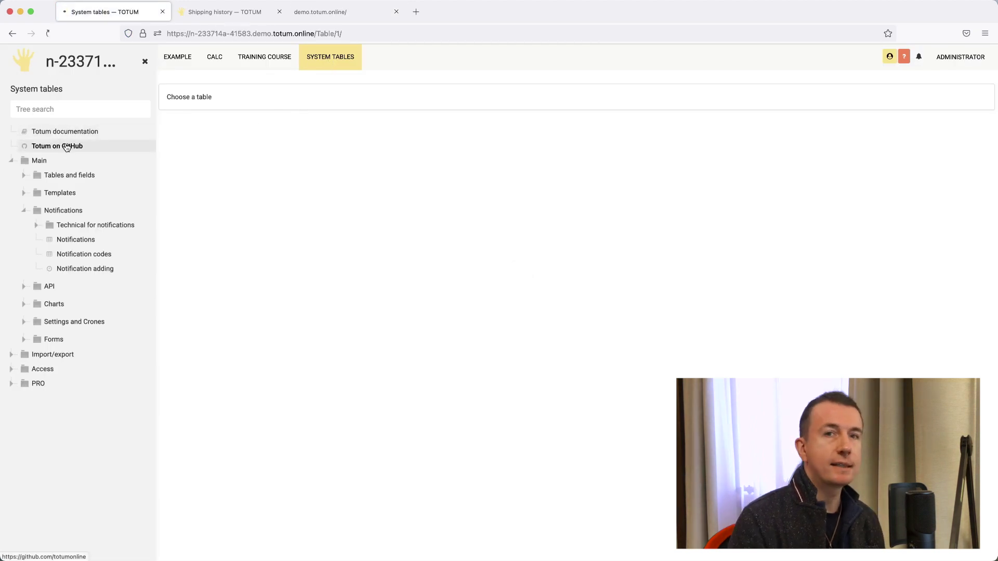
- Open the totum-mit repository from Totum's GitHub organisation page
{"action": "left_click", "coordinate": [68, 147]}
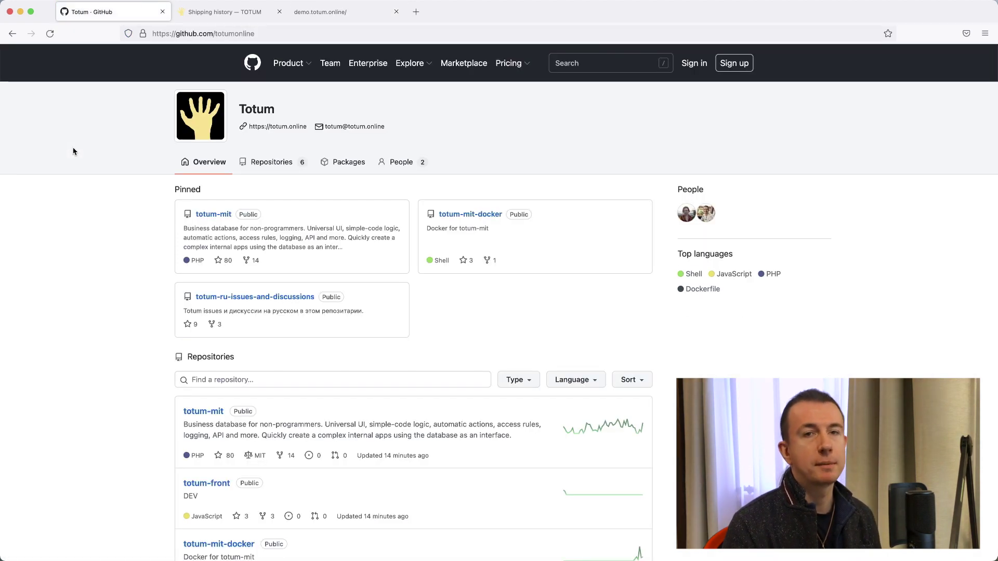
{"action": "left_click", "coordinate": [226, 214]}
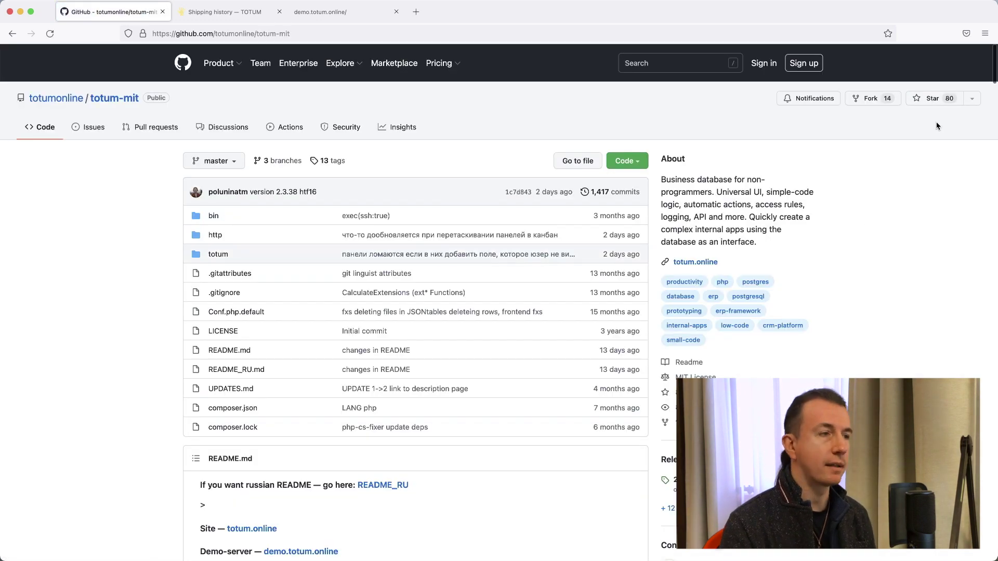
{"action": "double_click", "coordinate": [938, 115]}
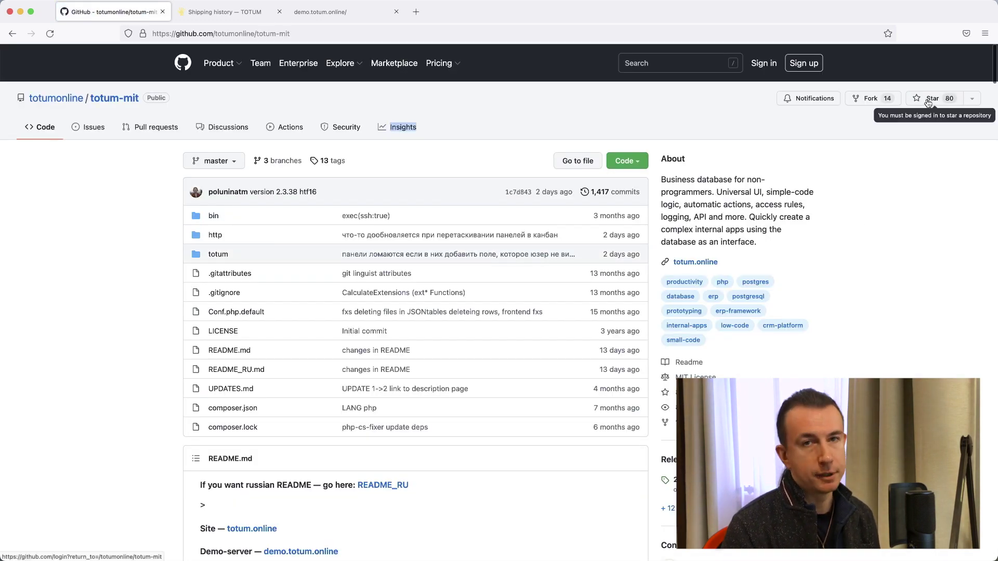
- Try to star totum-mit, then return from the sign-in page to the repository
{"action": "left_click", "coordinate": [928, 100]}
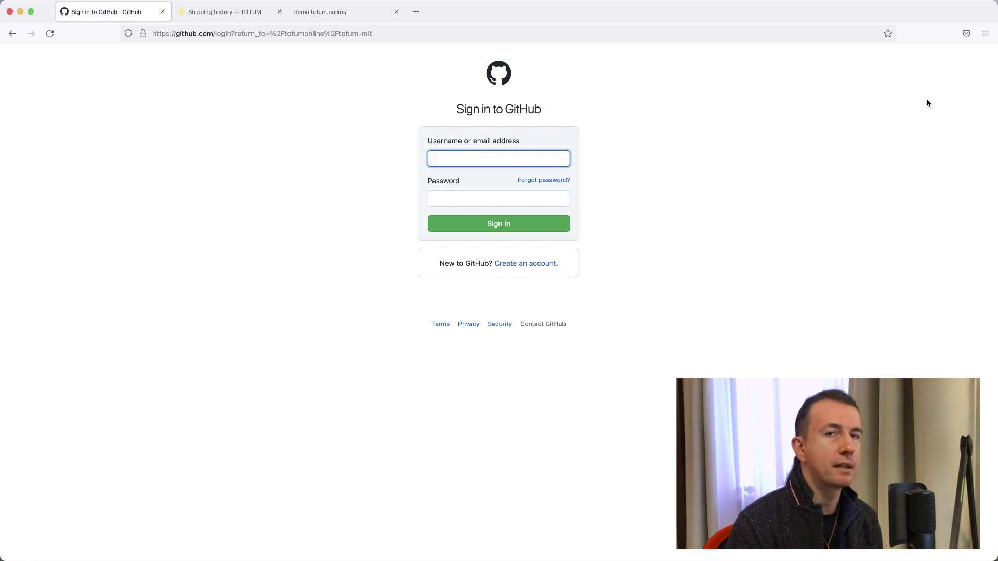
{"action": "left_click_drag", "start_coordinate": [409, 122], "coordinate": [679, 331]}
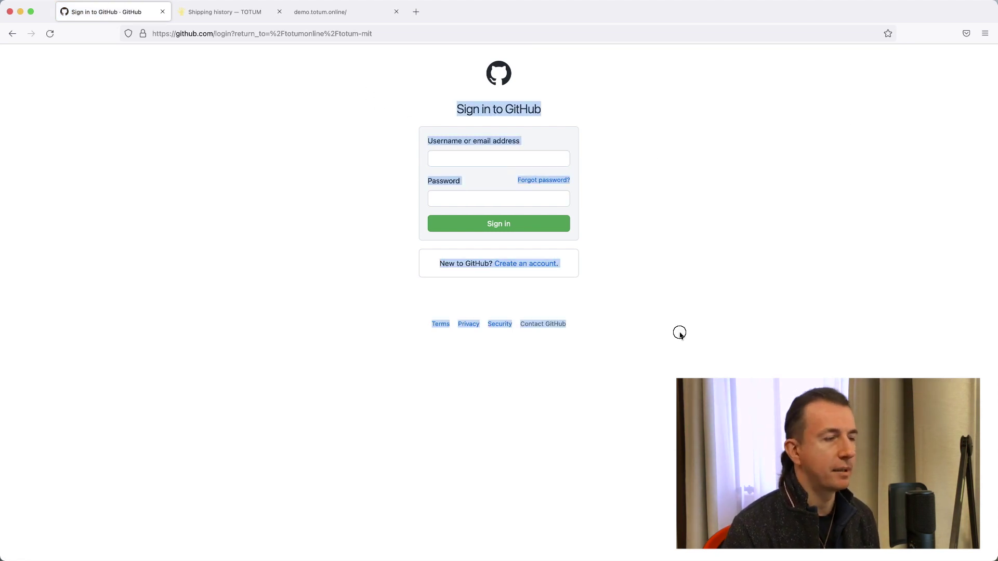
{"action": "left_click", "coordinate": [678, 337]}
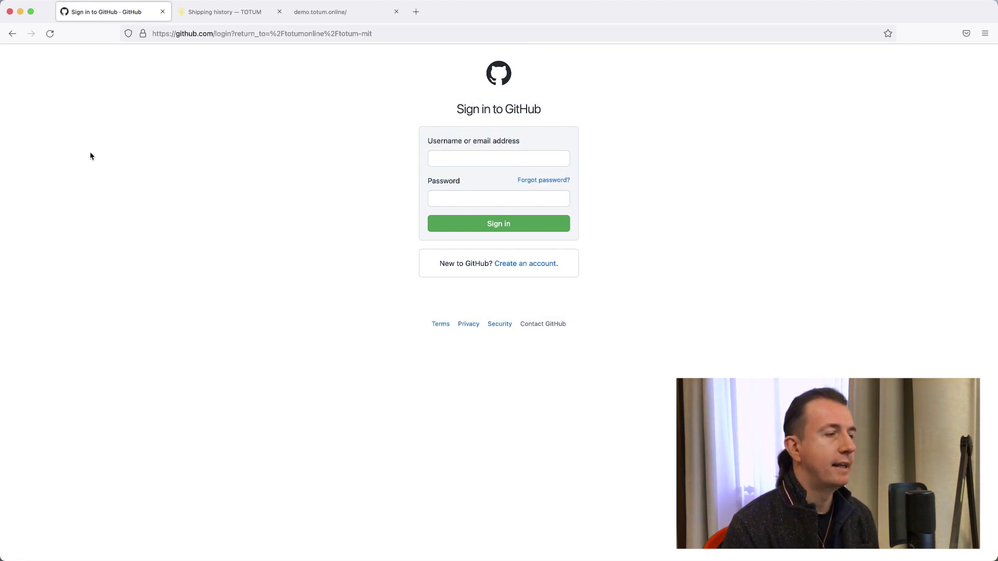
{"action": "left_click", "coordinate": [13, 33]}
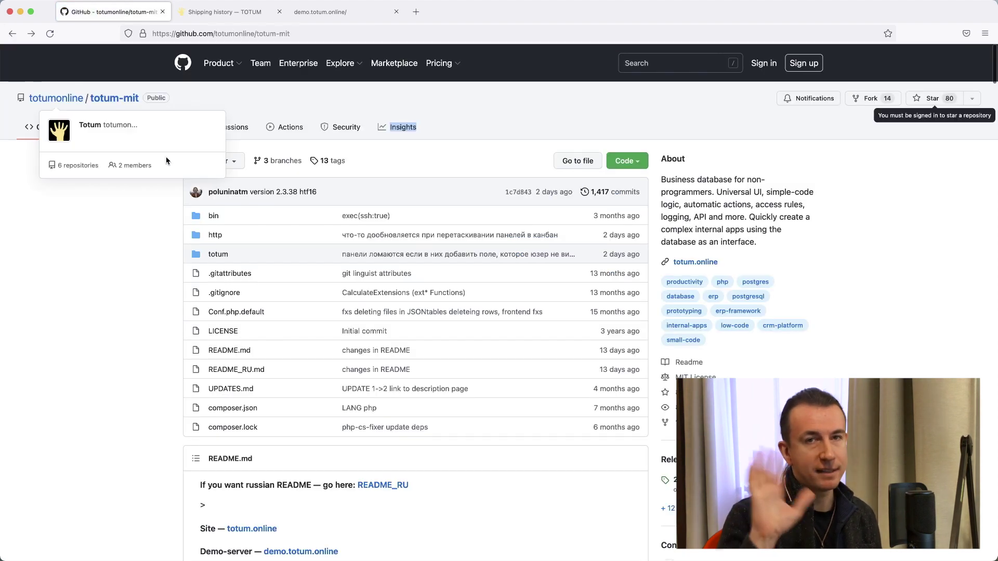